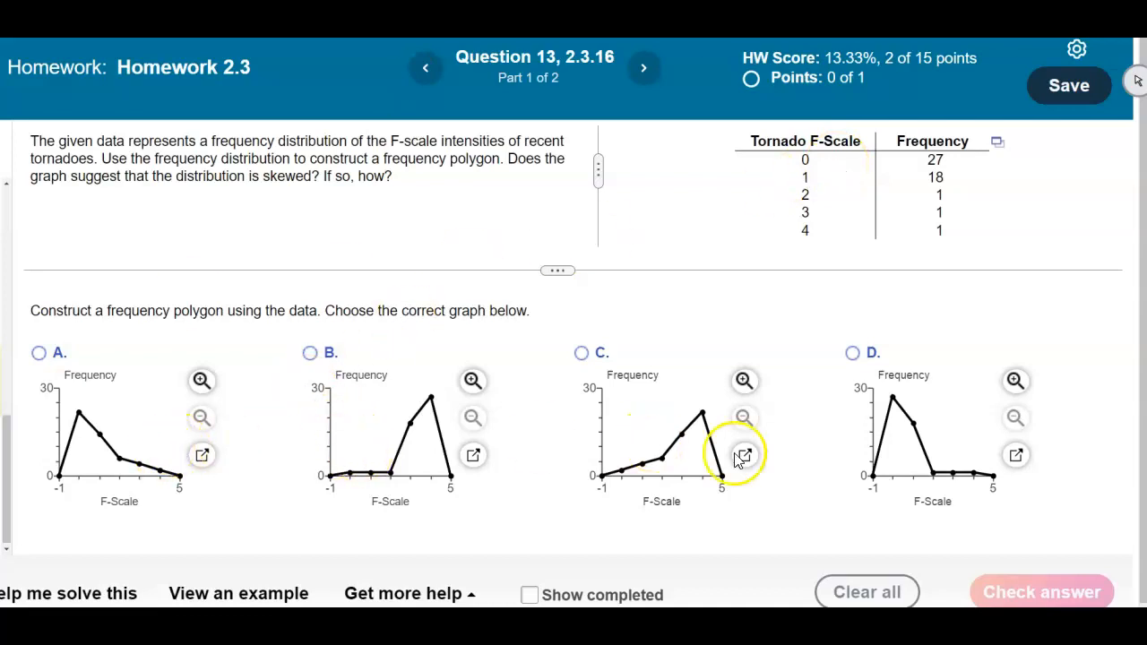
Step: Open the tornado frequency table in StatCrunch and widen the Tornado F-Scale column to show its full name
left_click(1000, 145)
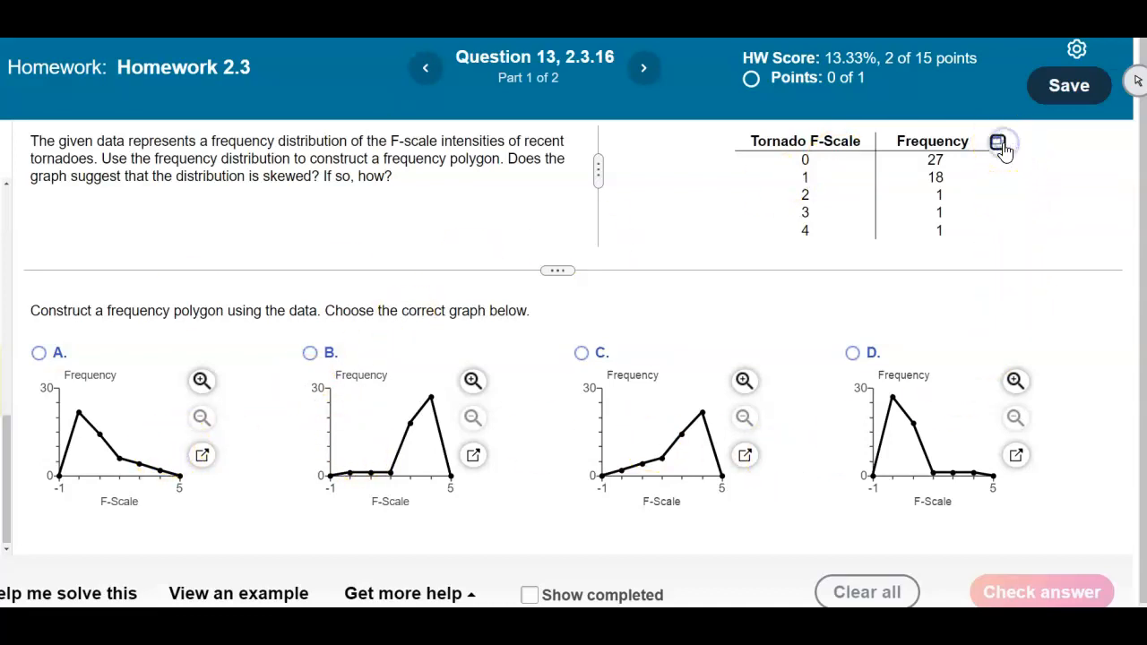
left_click(988, 180)
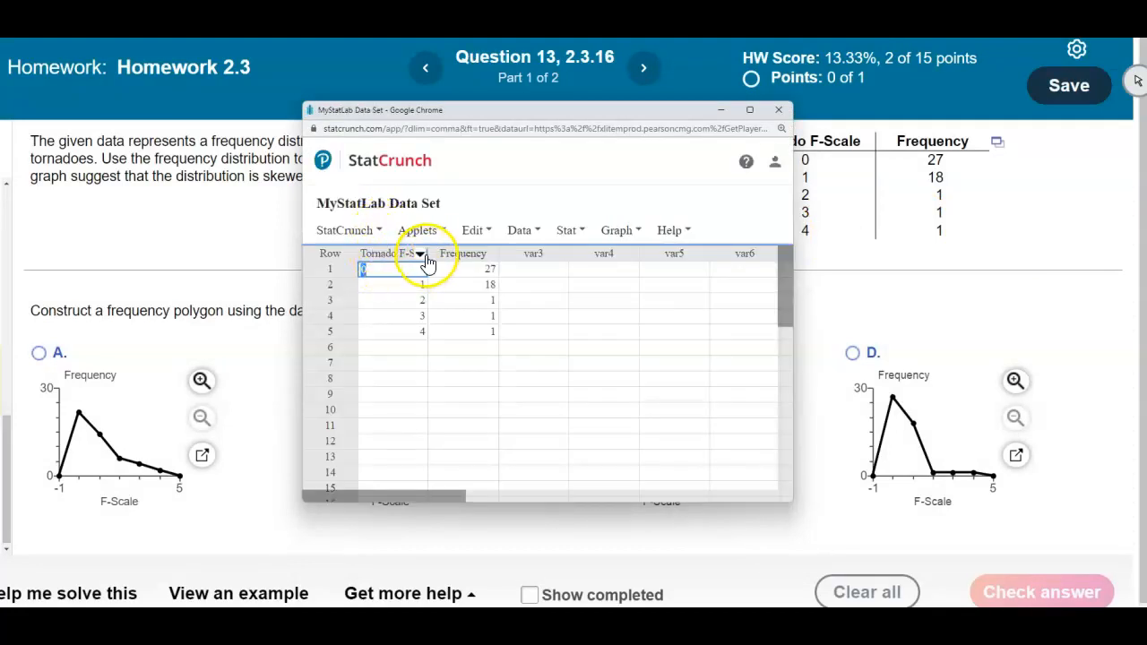
left_click_drag(428, 254, 443, 254)
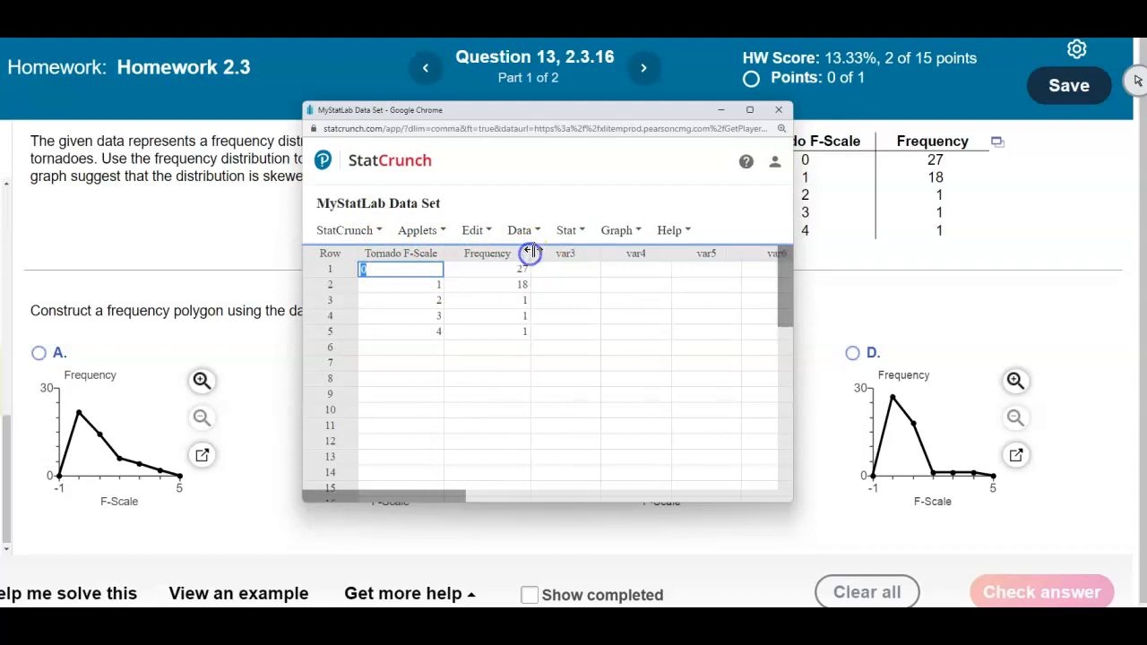
left_click_drag(579, 113, 592, 64)
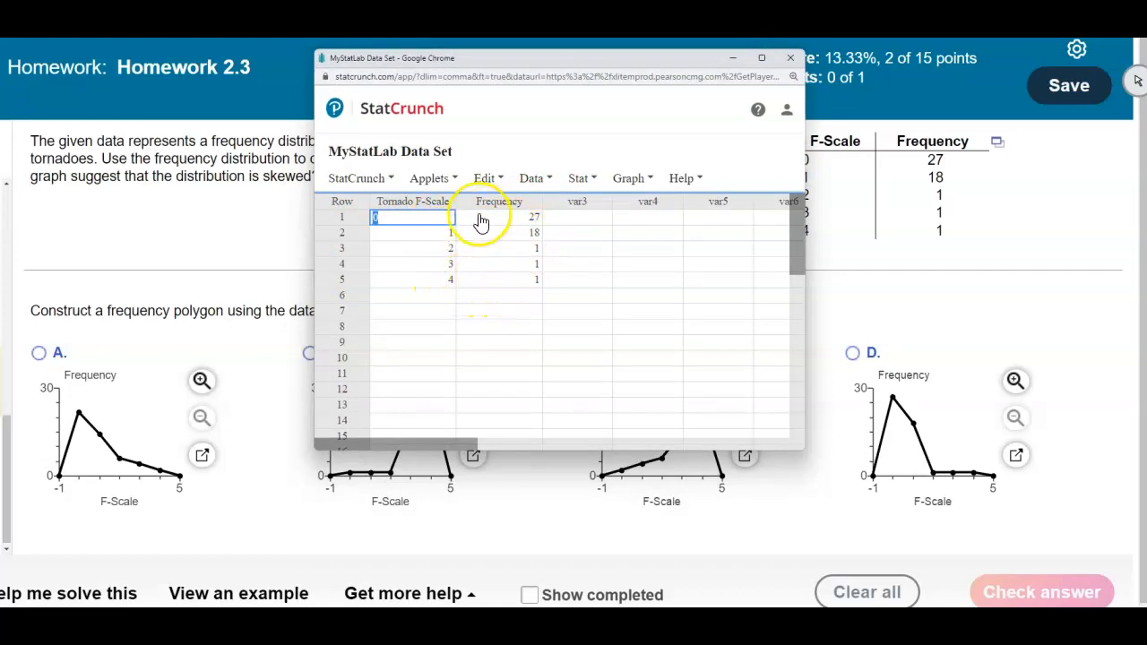
Step: Insert a row above the first data row with Tornado F-Scale -1 and Frequency 0
left_click(342, 219)
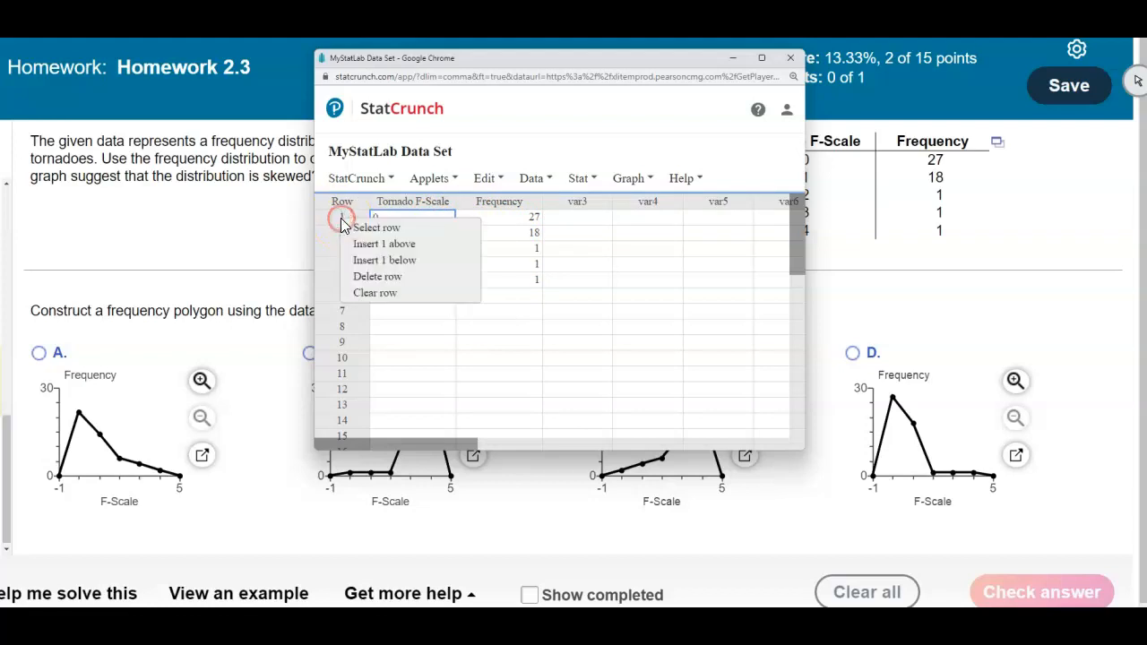
left_click(396, 244)
left_click(408, 221)
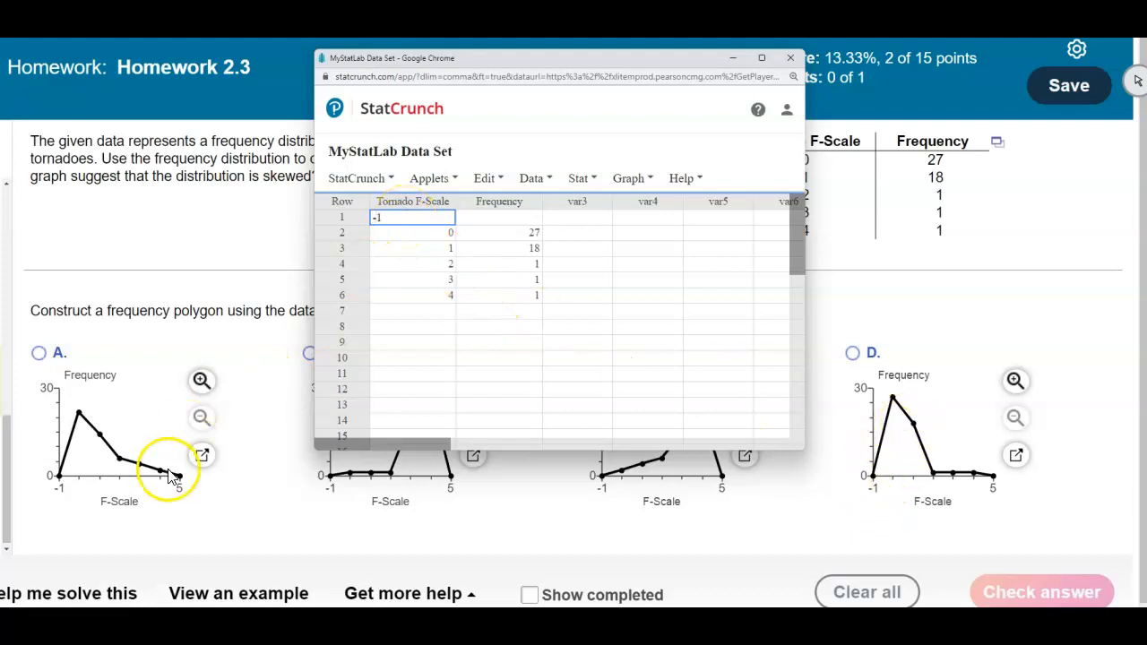
left_click(512, 216)
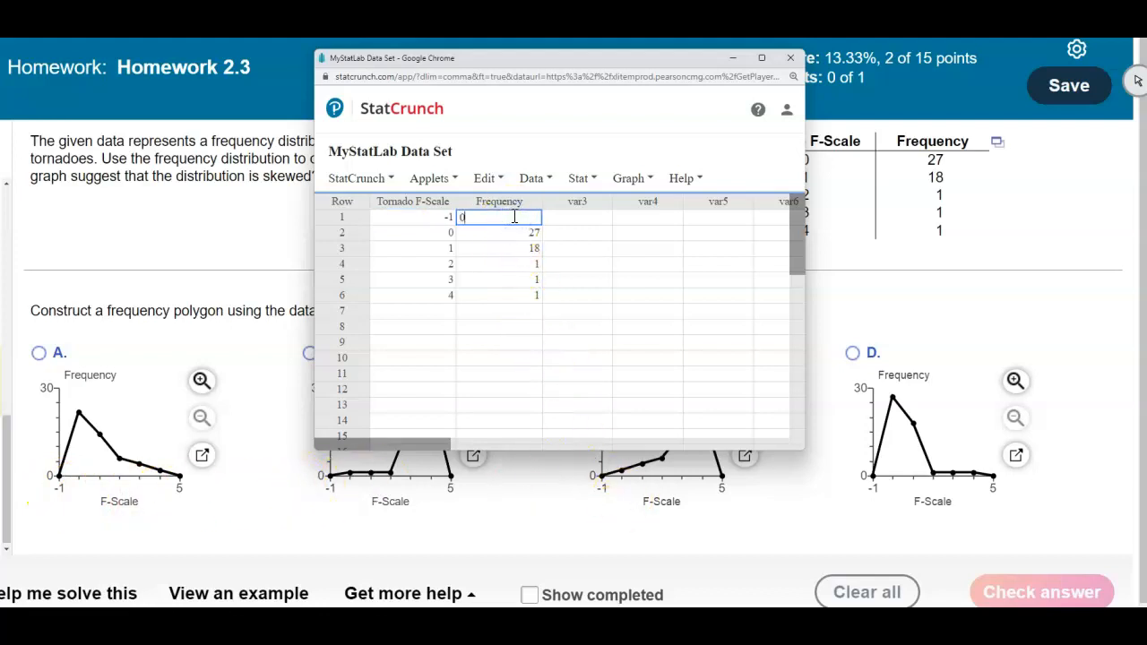
left_click(524, 341)
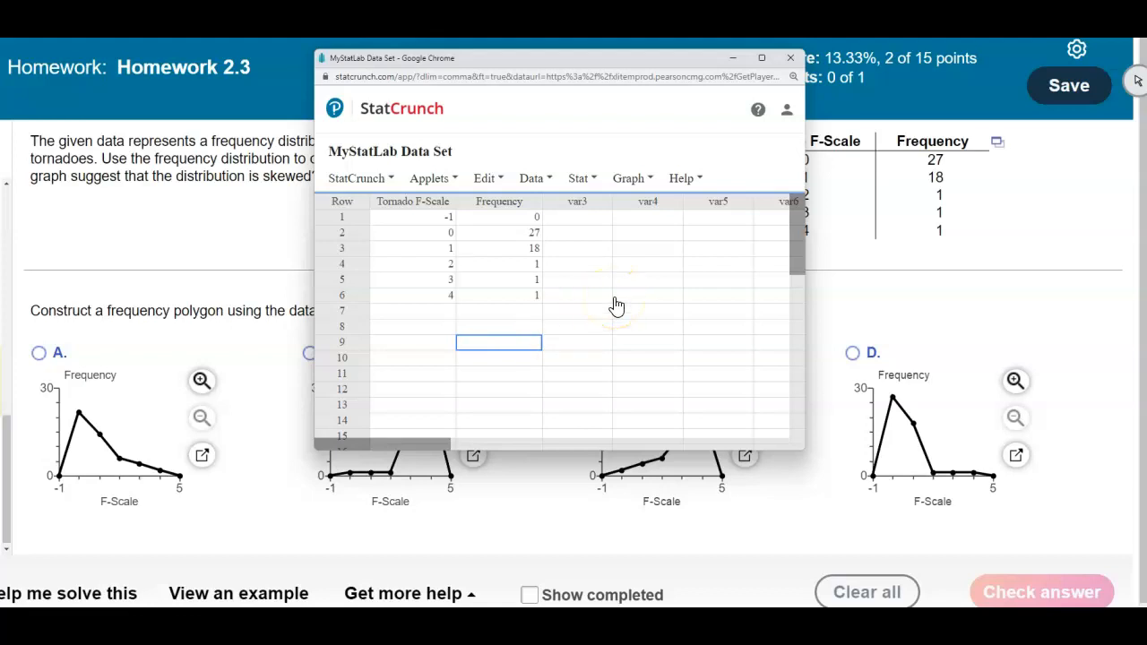
Step: Set up a scatter plot with Tornado F-Scale as the X variable and Frequency as the Y variable
left_click_drag(592, 64, 578, 43)
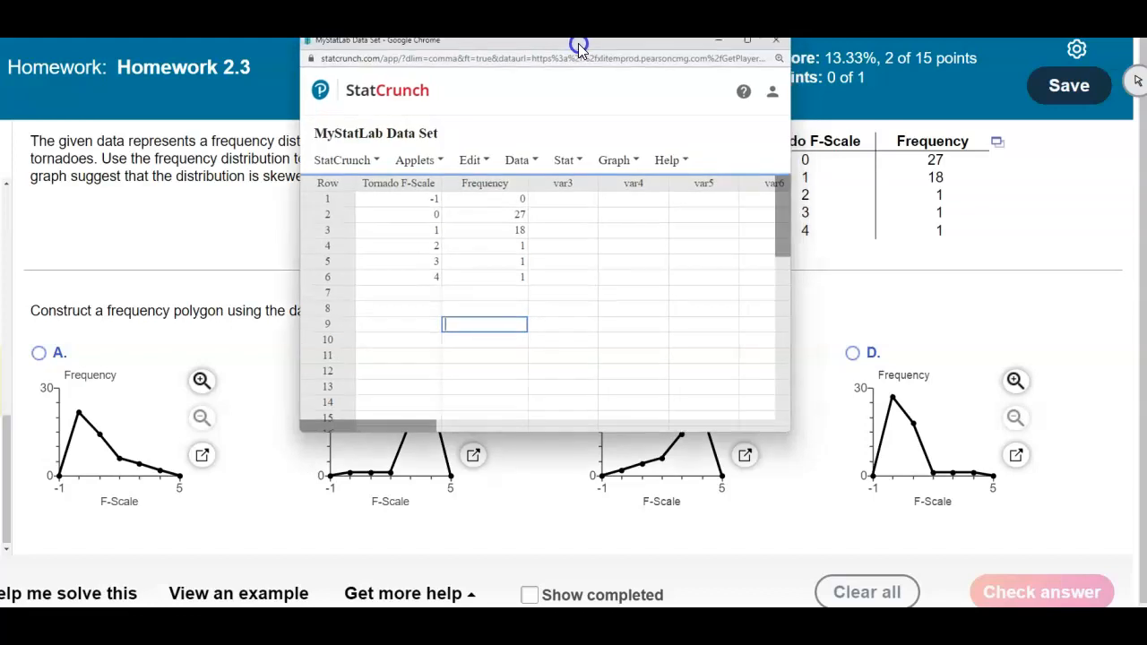
left_click(618, 160)
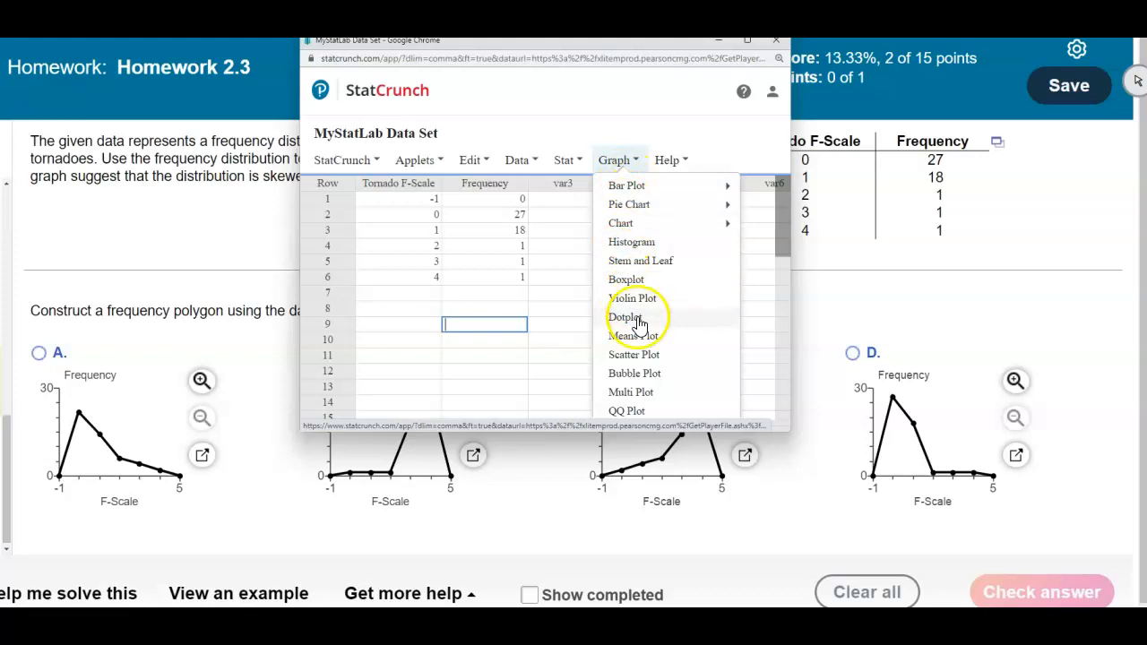
left_click(641, 357)
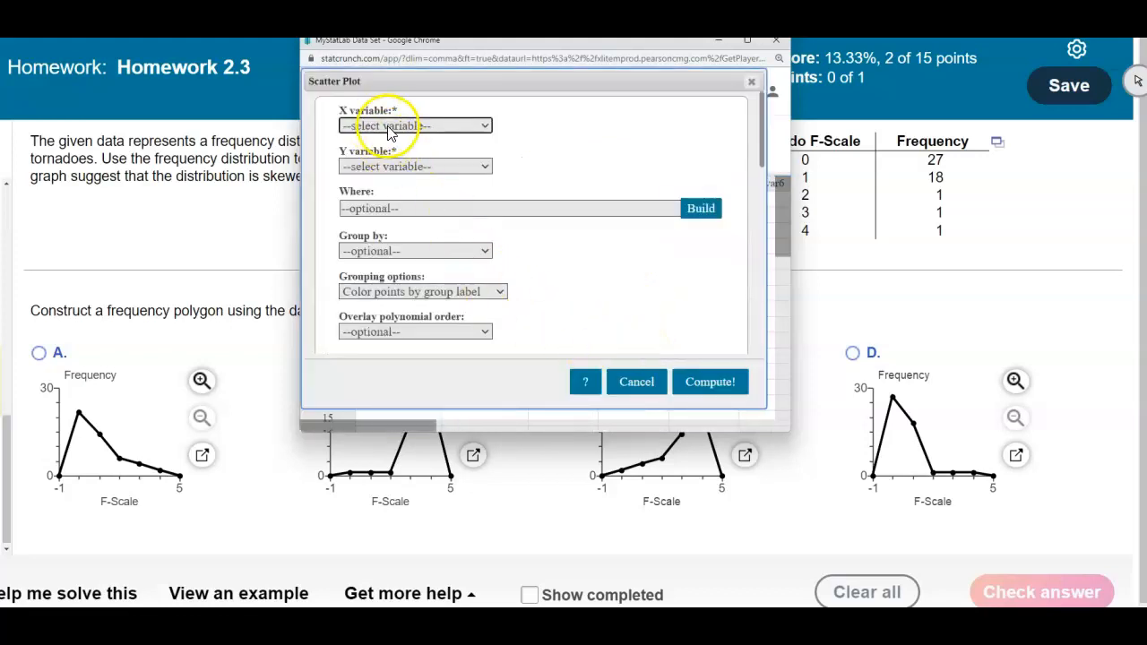
left_click_drag(671, 42, 625, 41)
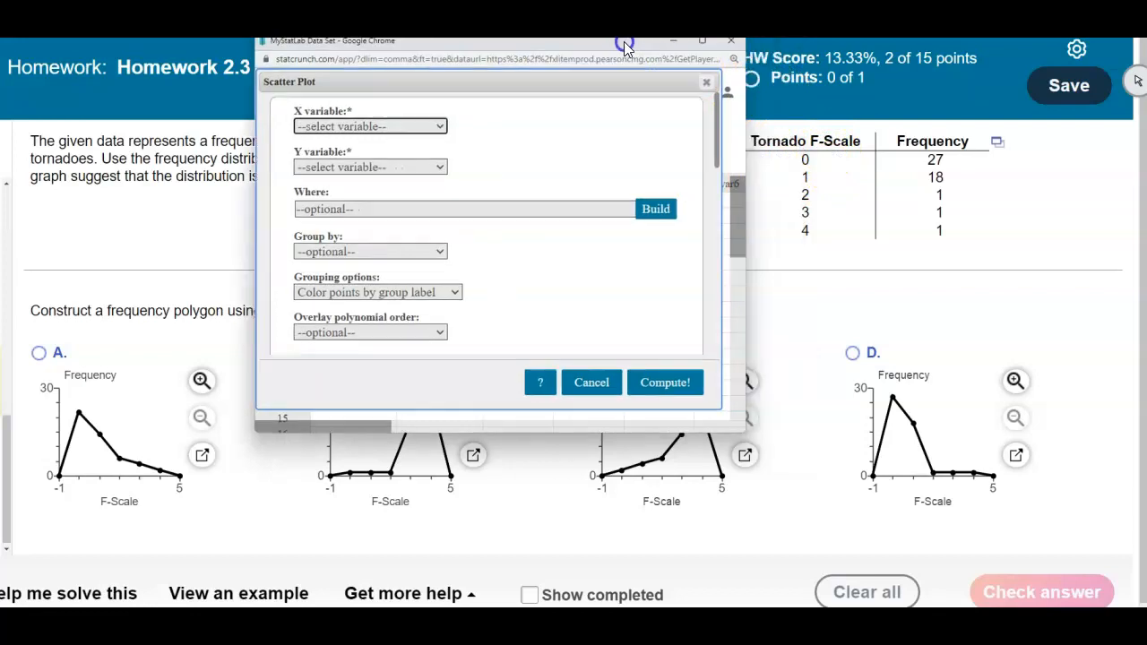
left_click(448, 125)
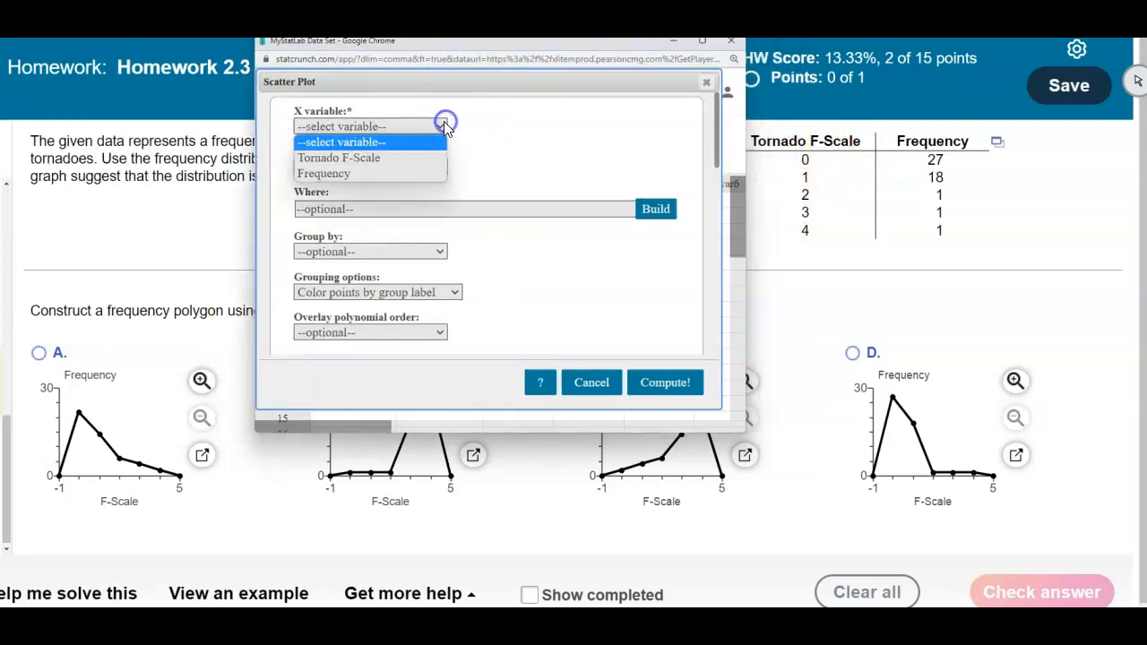
left_click(397, 156)
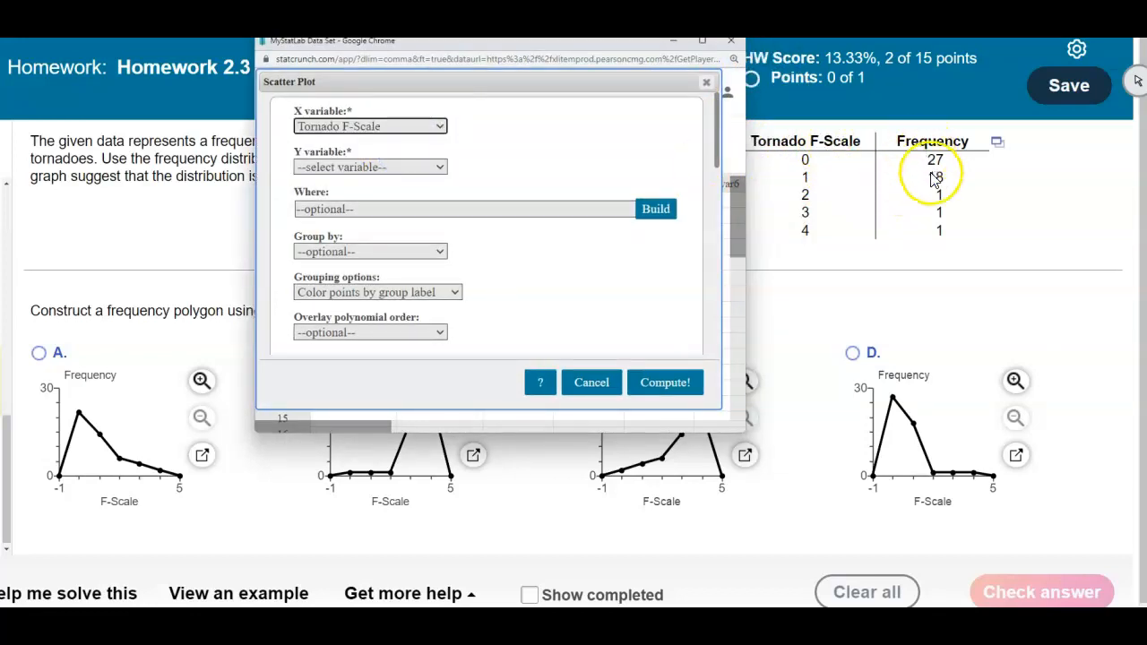
left_click(439, 166)
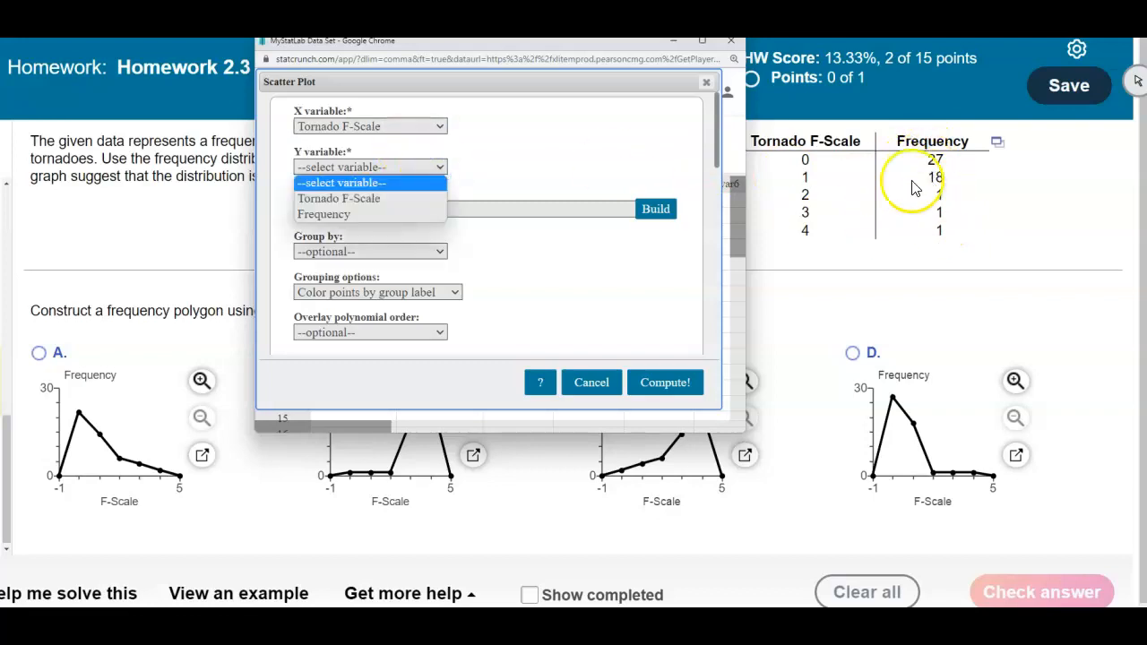
left_click(377, 214)
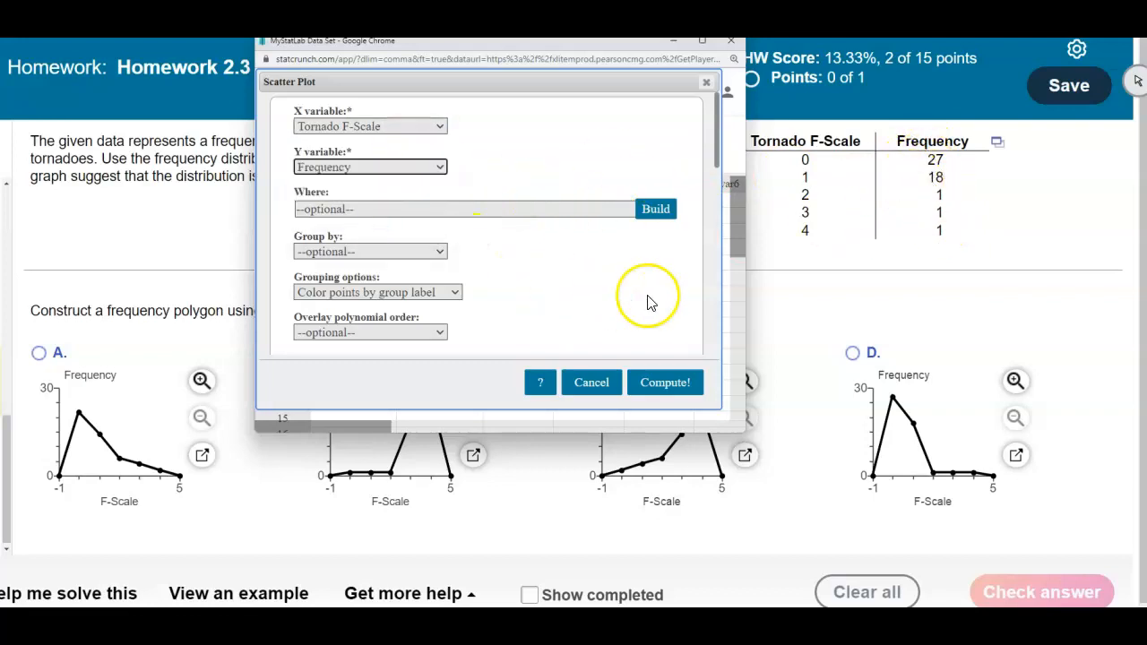
Step: Set the scatter plot to display both Points and Lines
left_click_drag(716, 154, 709, 233)
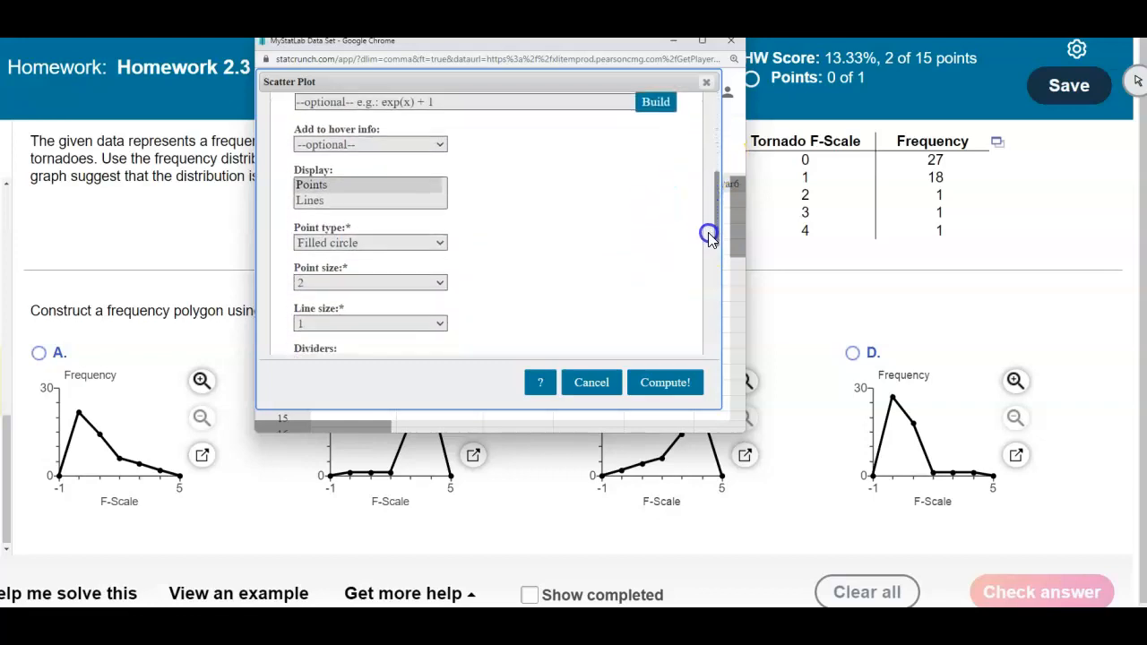
left_click(324, 186)
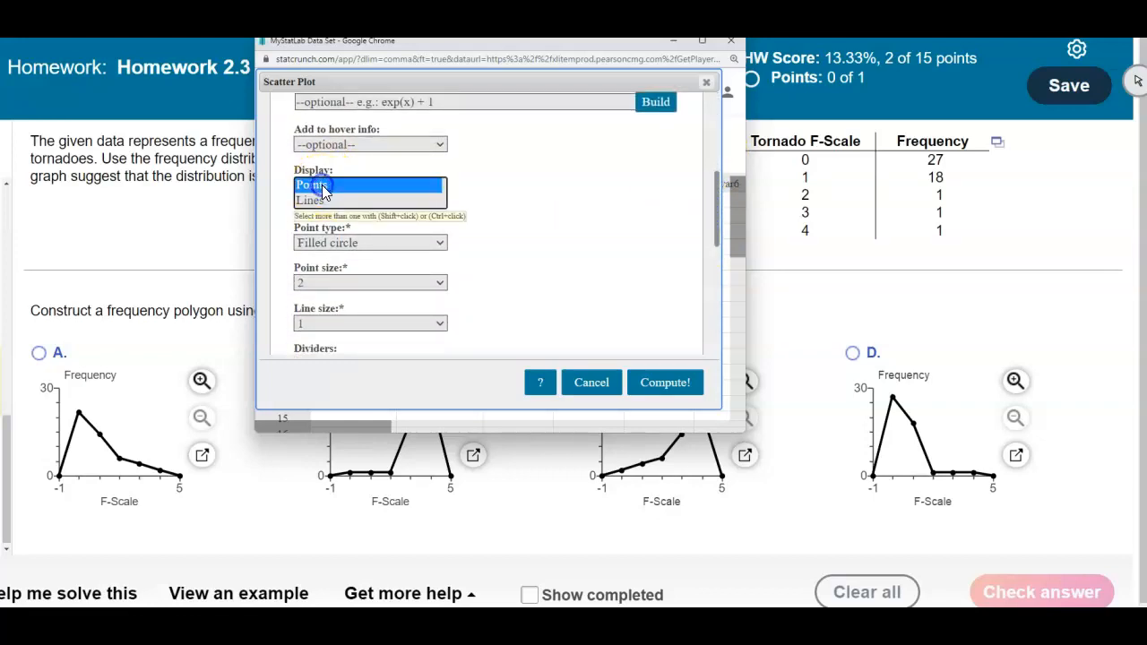
left_click(324, 201, "ctrl")
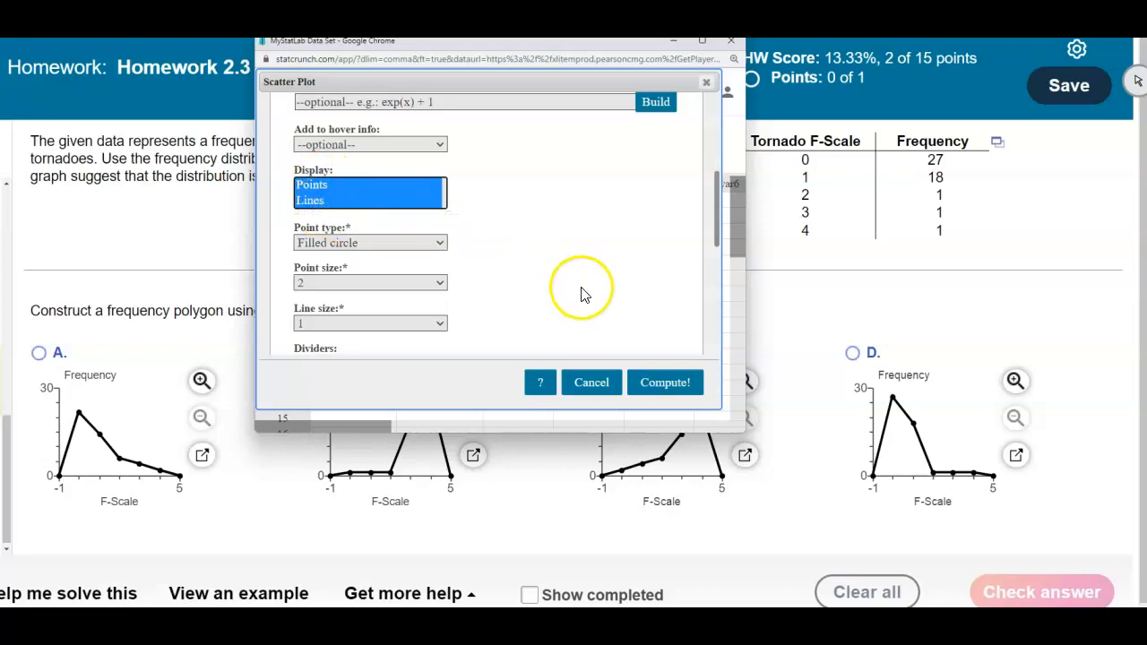
Step: Label the X-axis "F-Scale" and the Y-axis "Frequency", and compute the scatter plot
left_click_drag(716, 240, 712, 306)
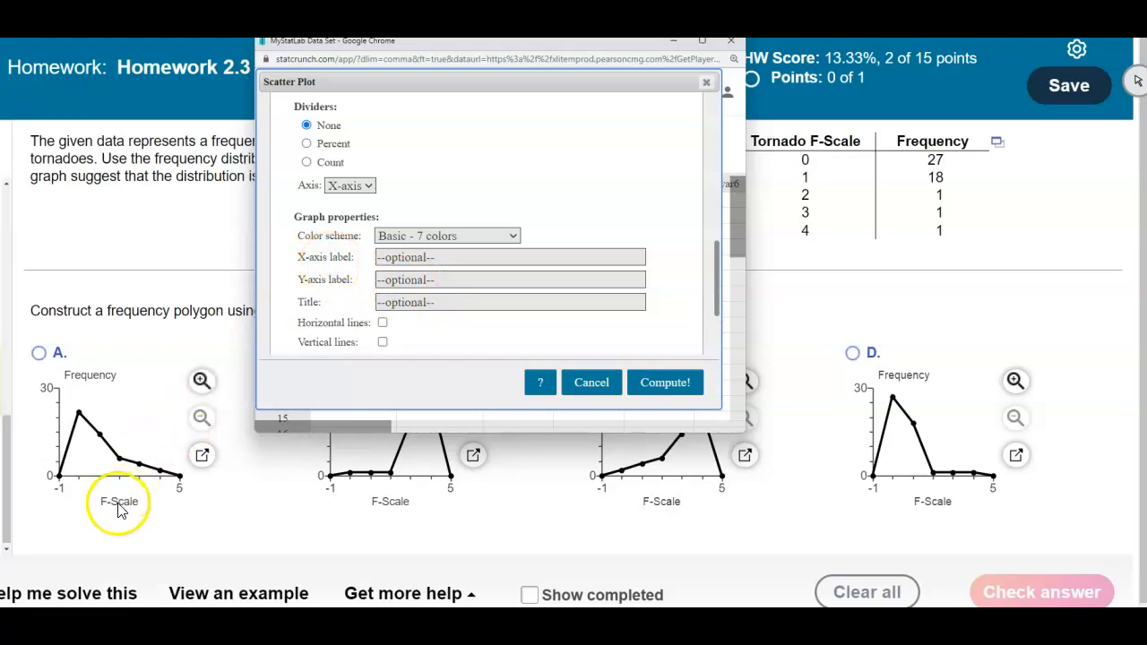
left_click(437, 257)
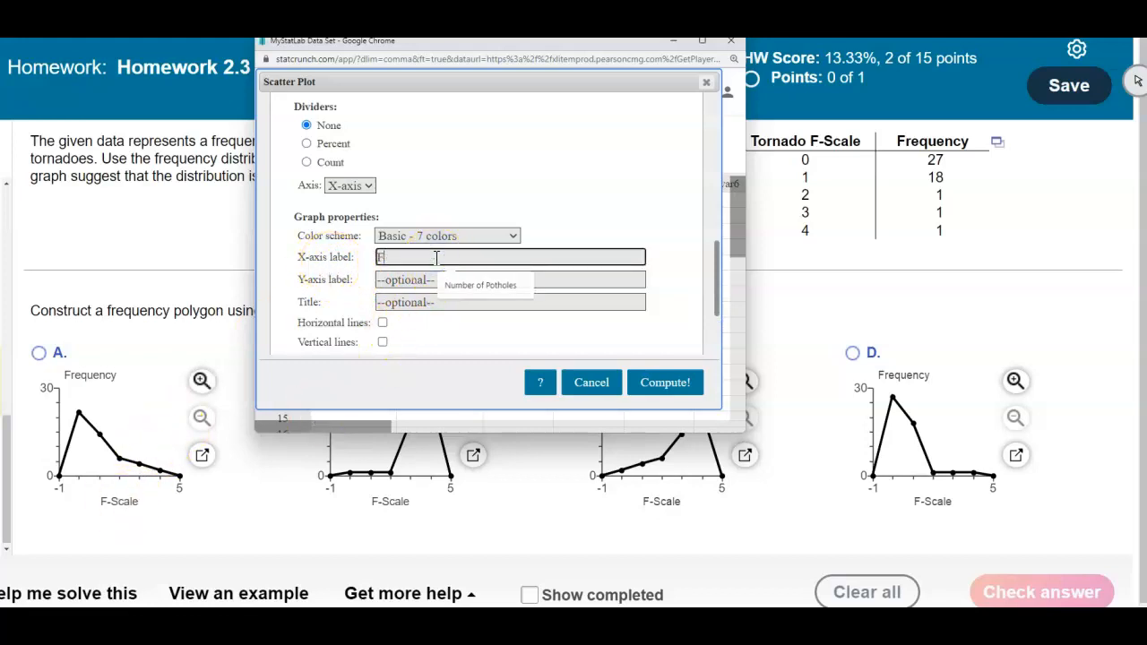
type("F-Scale")
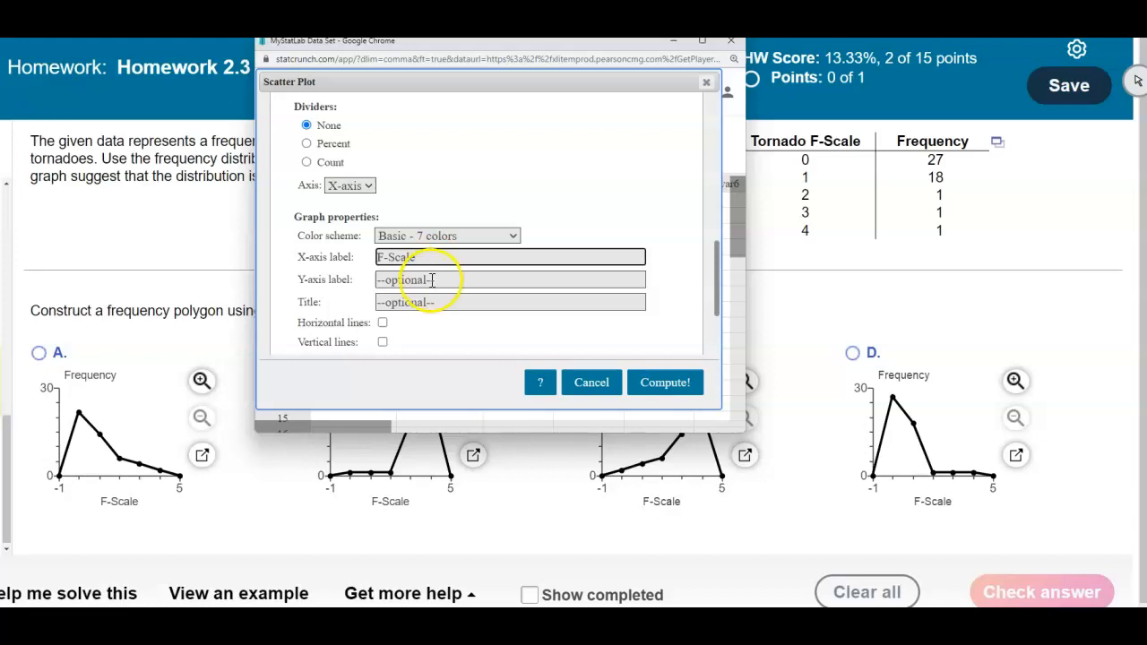
left_click(432, 278)
left_click(471, 310)
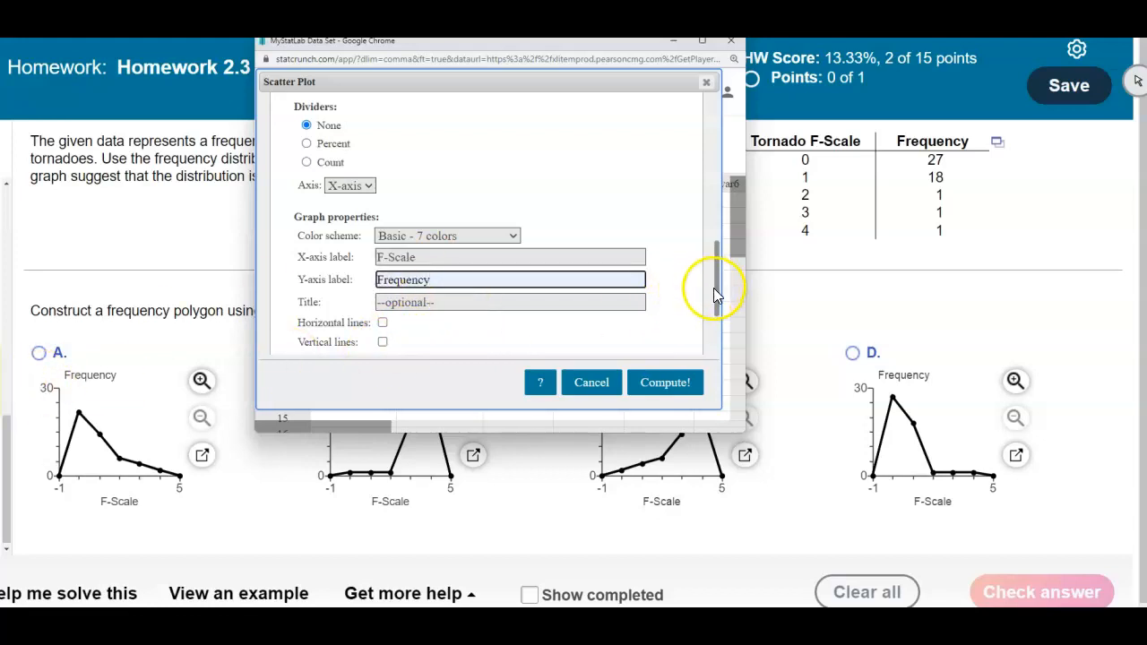
left_click_drag(714, 291, 722, 343)
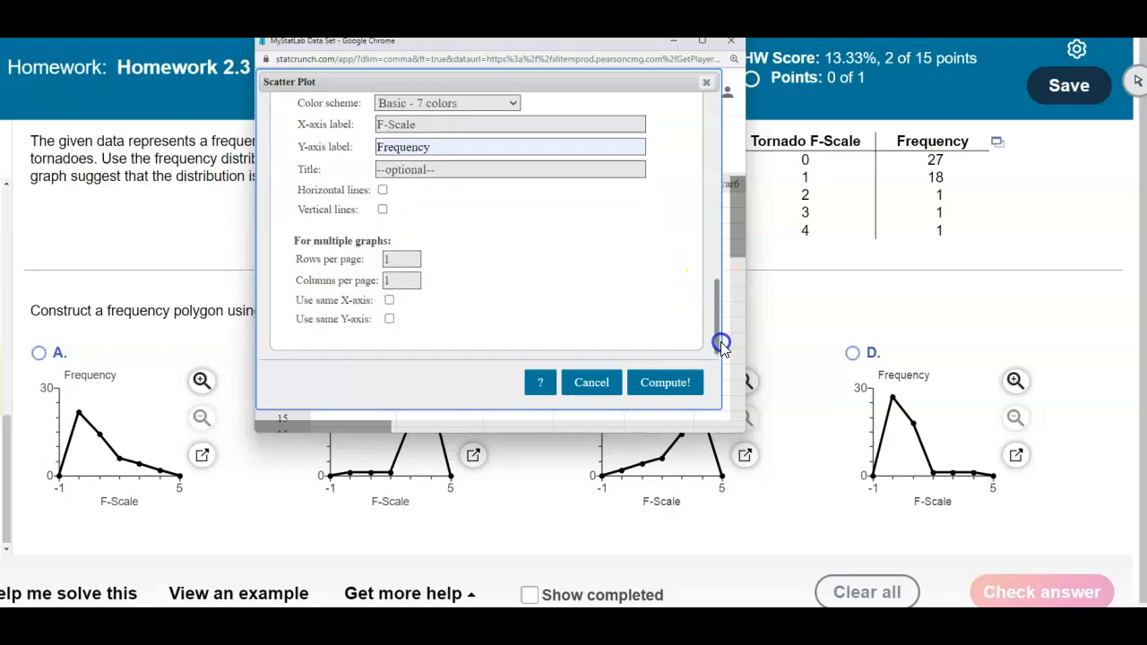
left_click(687, 383)
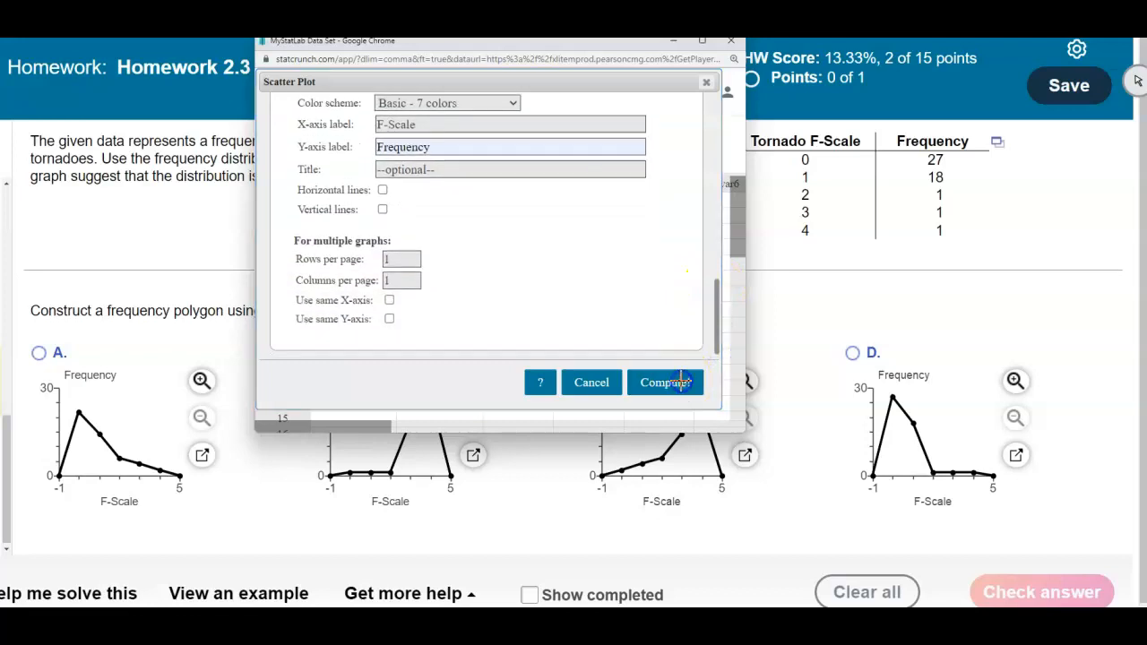
Step: Set the maximum of the graph's X-axis to 5
left_click_drag(590, 184, 569, 155)
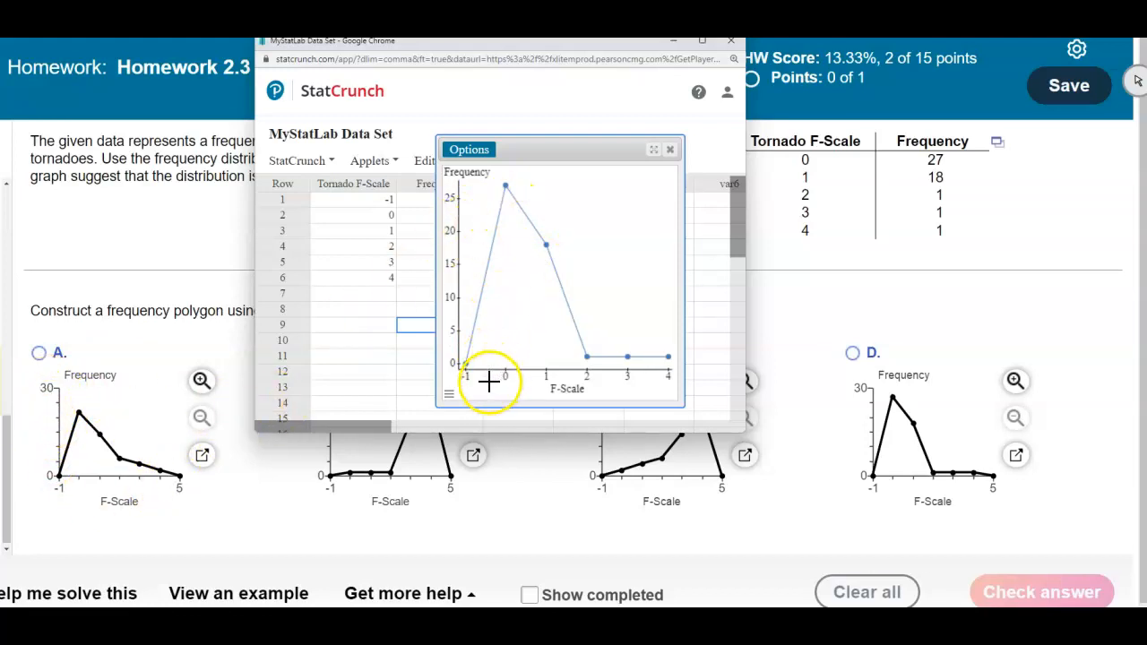
left_click(449, 396)
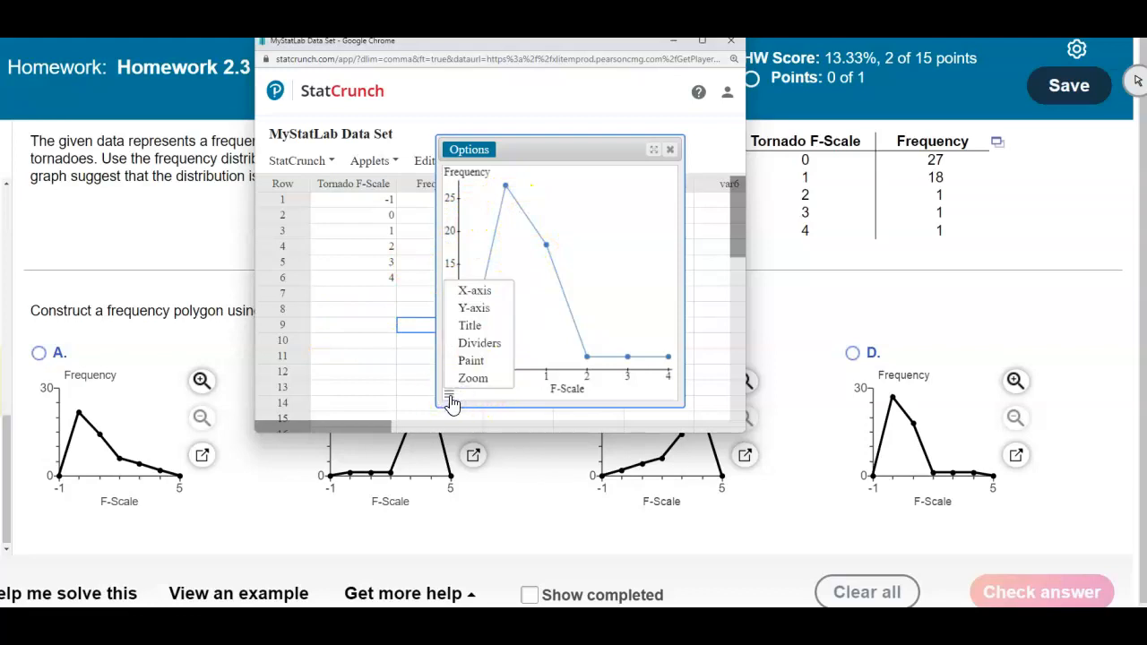
left_click(474, 293)
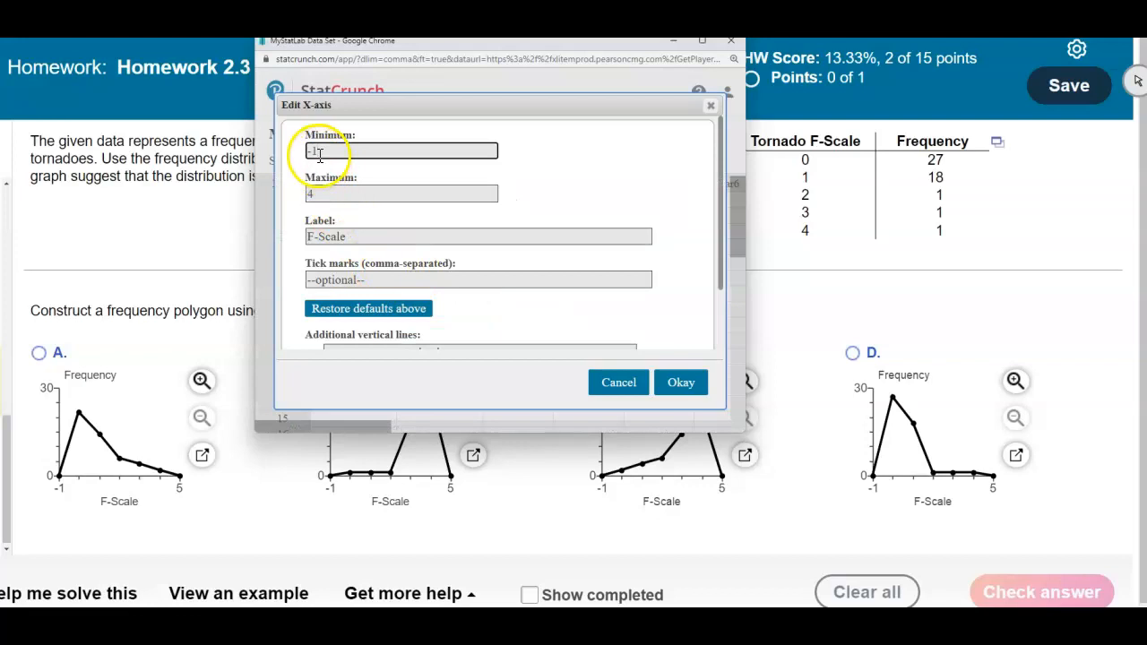
double_click(303, 197)
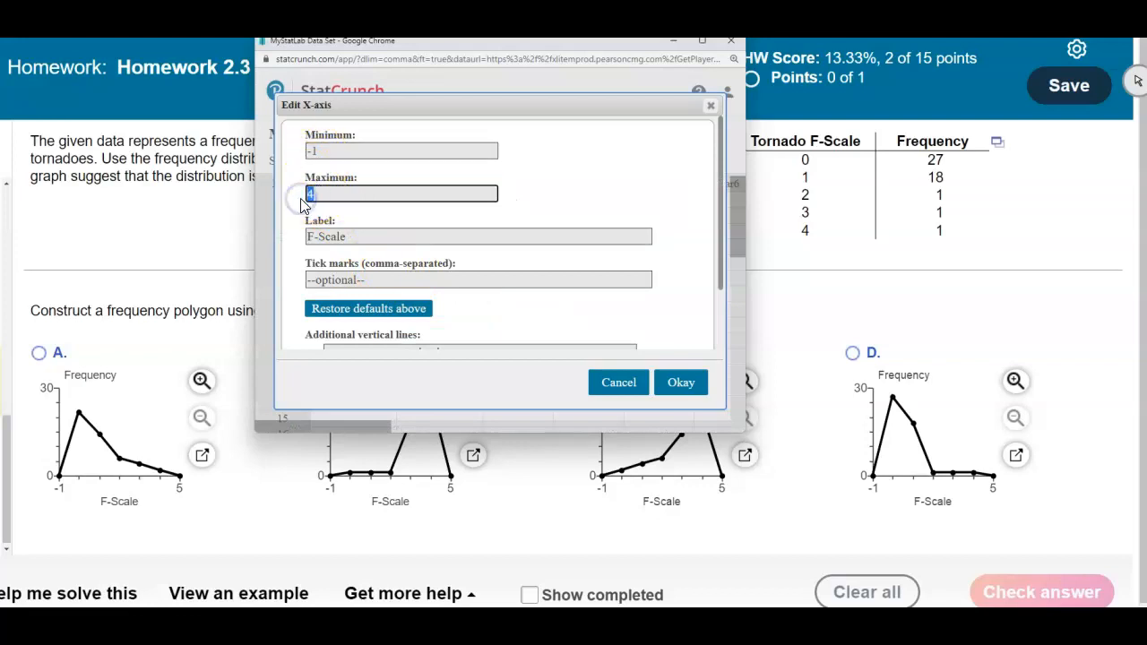
type("5")
left_click(674, 391)
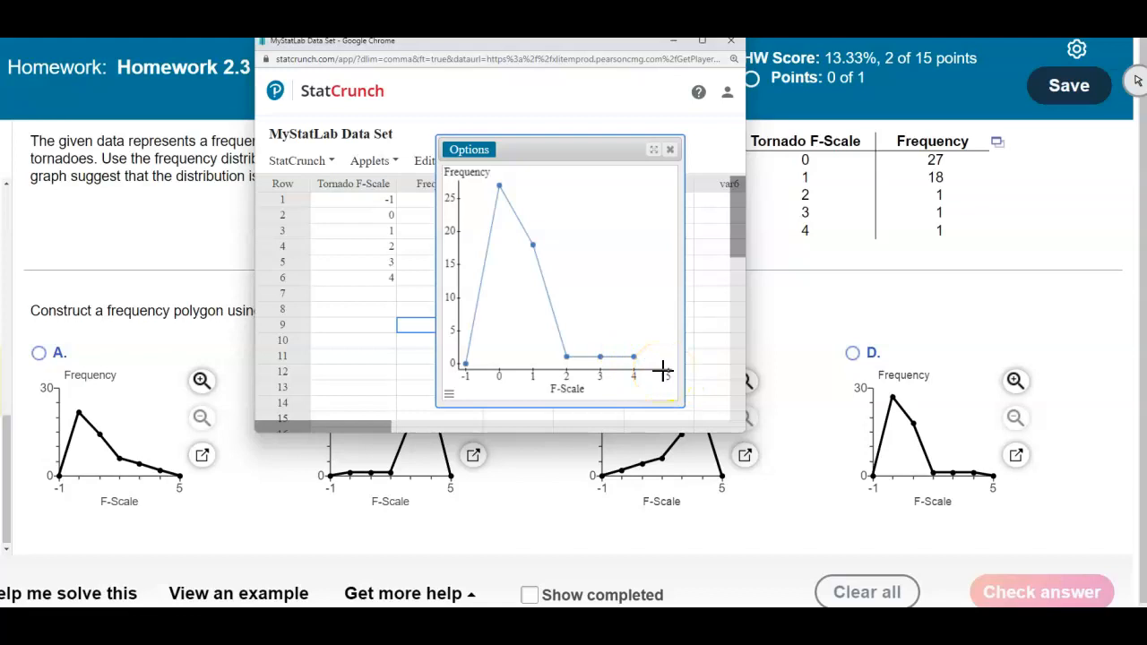
Step: Close the graph and add Tornado F-Scale 5 with Frequency 0 in row 7 of the data set
left_click(669, 151)
left_click(380, 294)
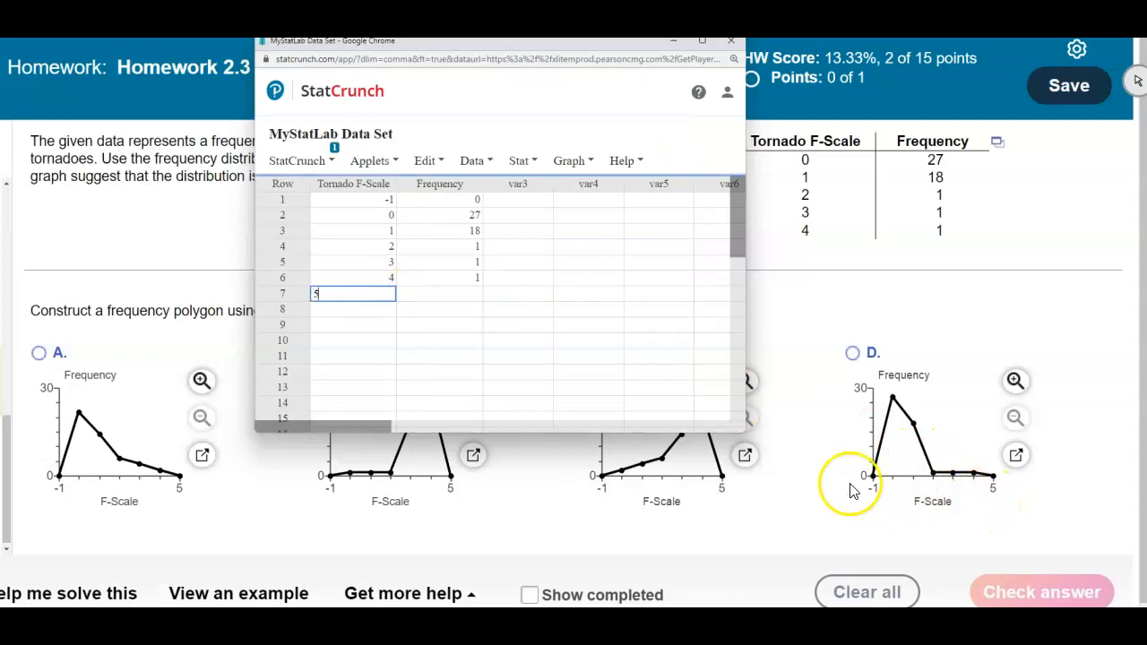
left_click(460, 293)
type("0")
left_click(474, 330)
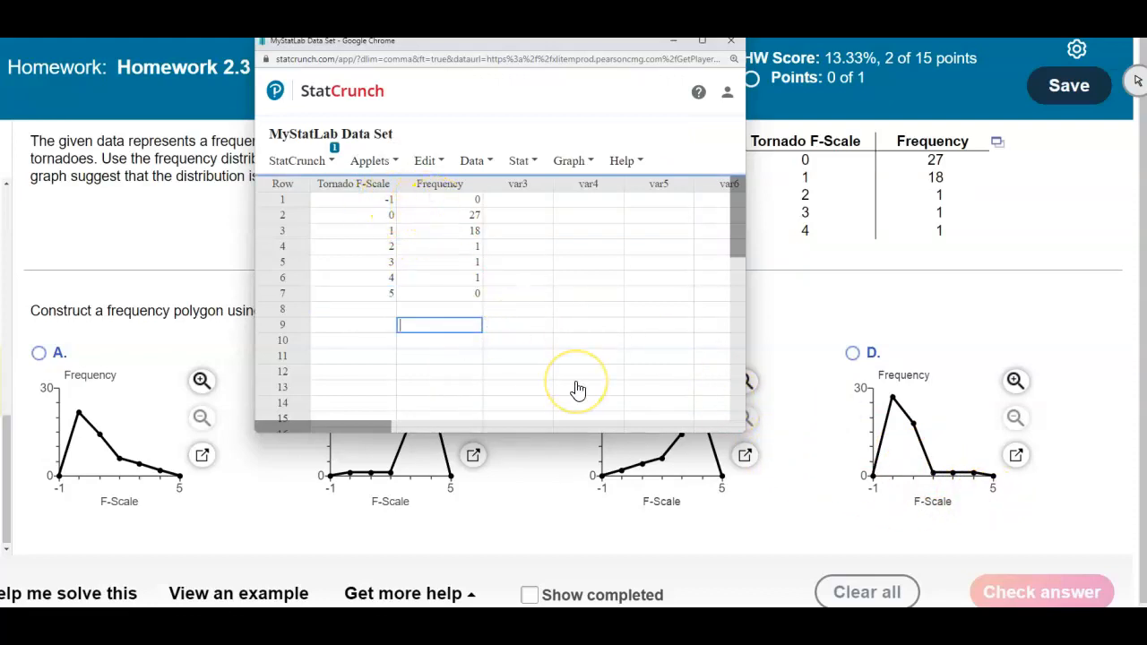
Step: Set up a new scatter plot with Tornado F-Scale as X variable and Frequency as Y variable, displaying both Points and Lines
left_click(577, 169)
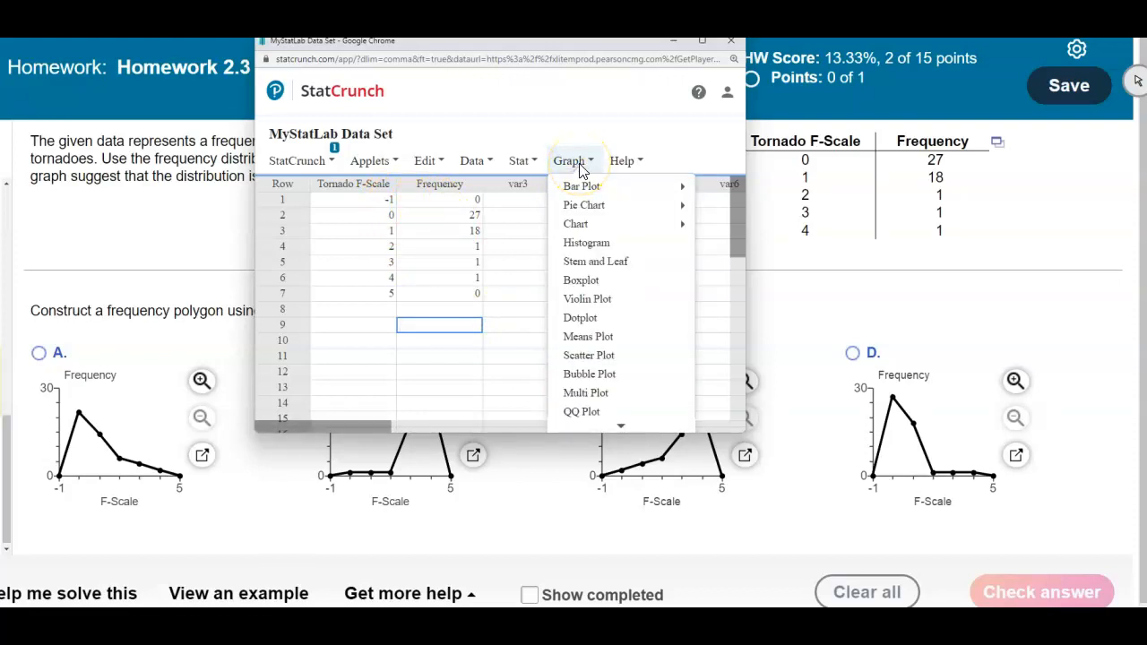
left_click(591, 355)
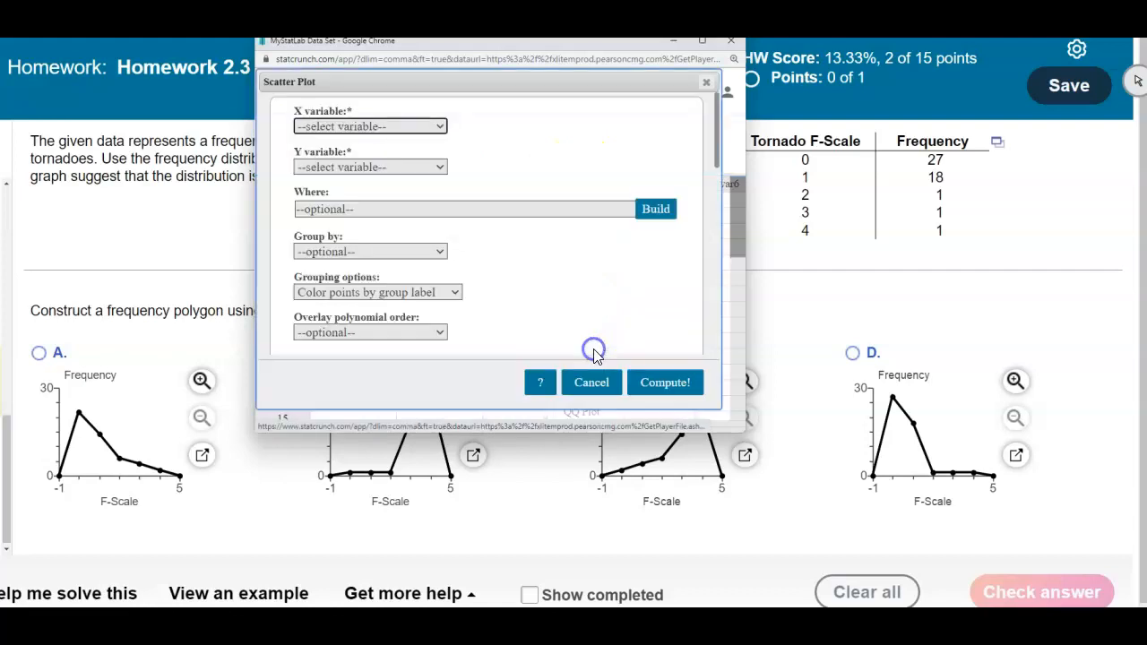
left_click(376, 130)
left_click(375, 157)
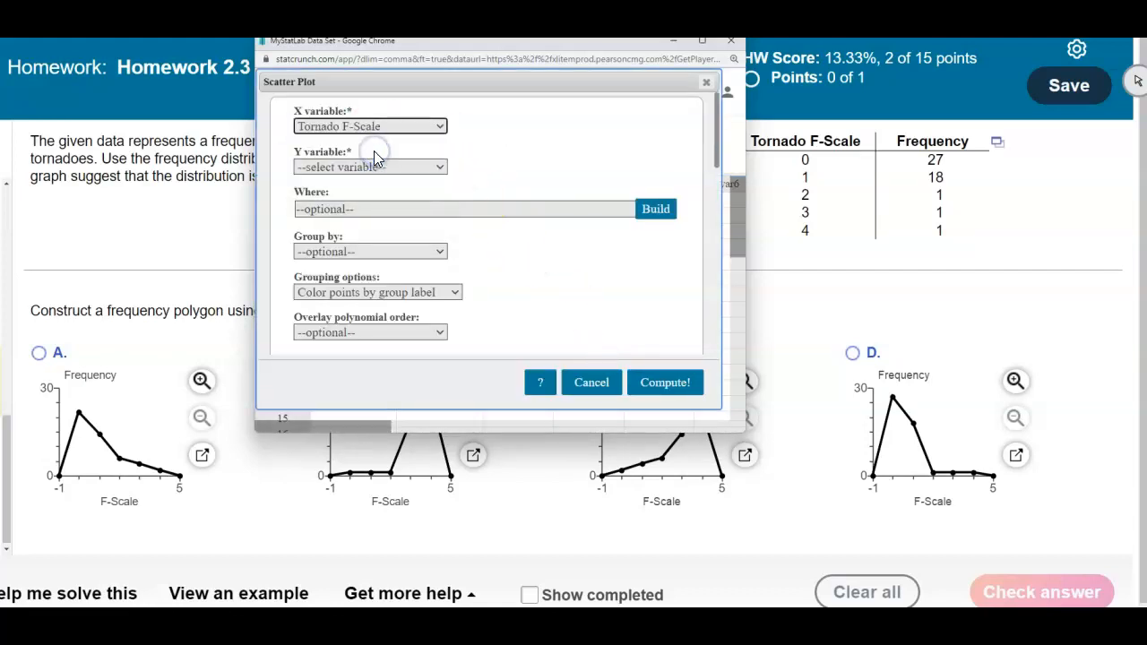
left_click(429, 171)
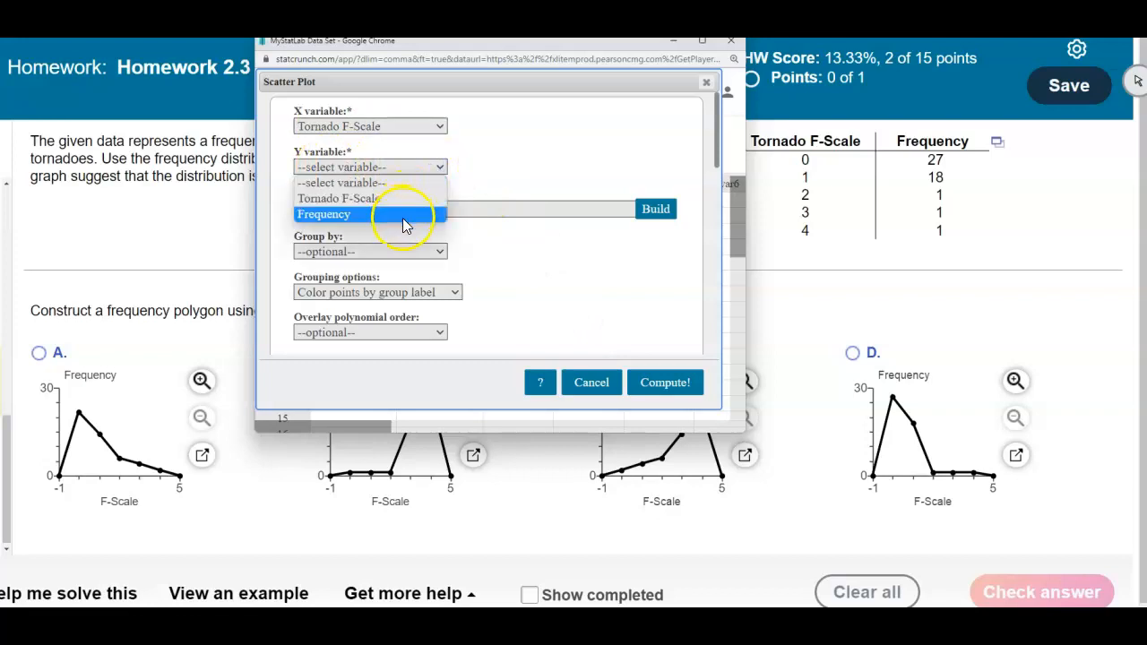
left_click(405, 216)
left_click_drag(717, 161, 710, 226)
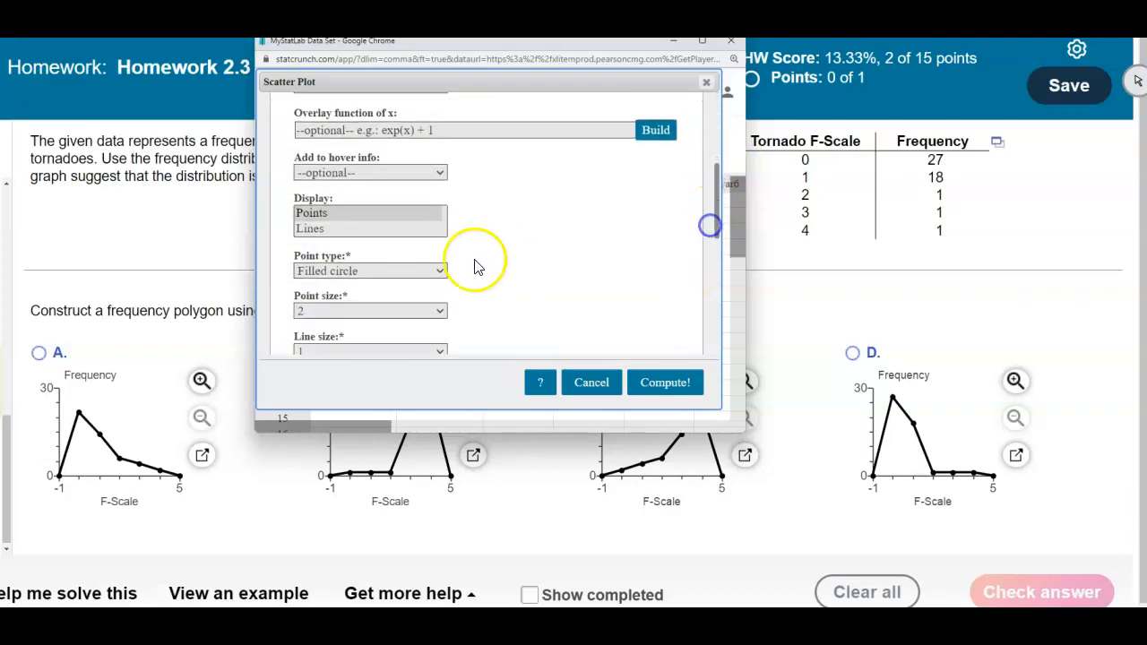
left_click(331, 229, "ctrl")
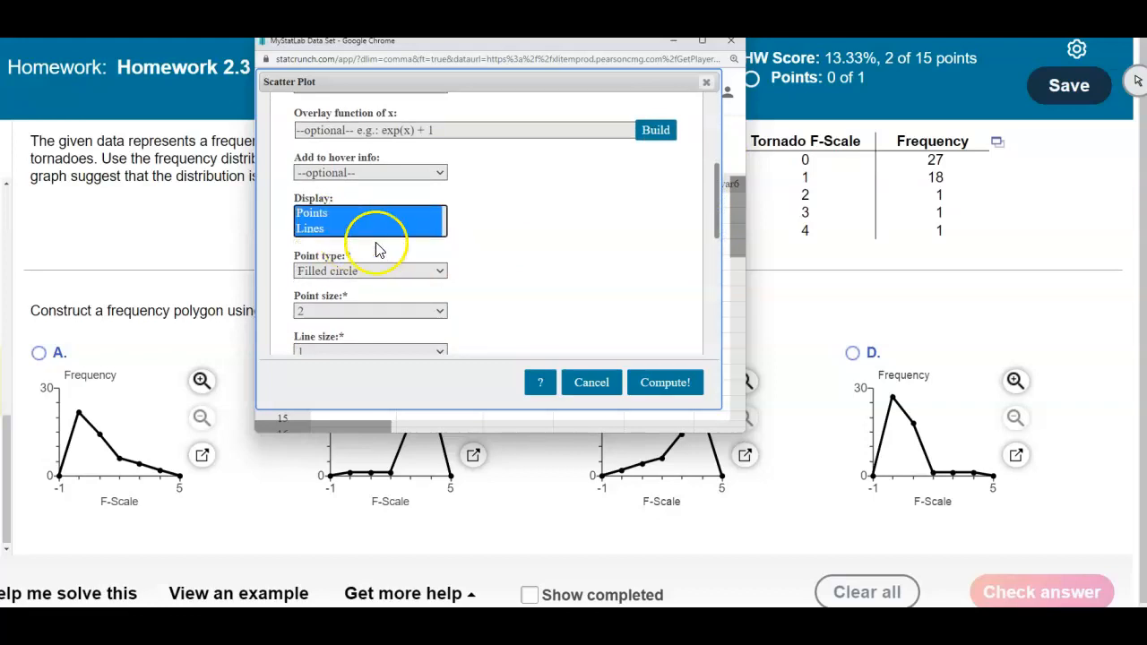
Step: Label the X-axis "F-Scale" and the Y-axis "Frequency", and compute the plot from the extended data
left_click_drag(715, 238, 699, 332)
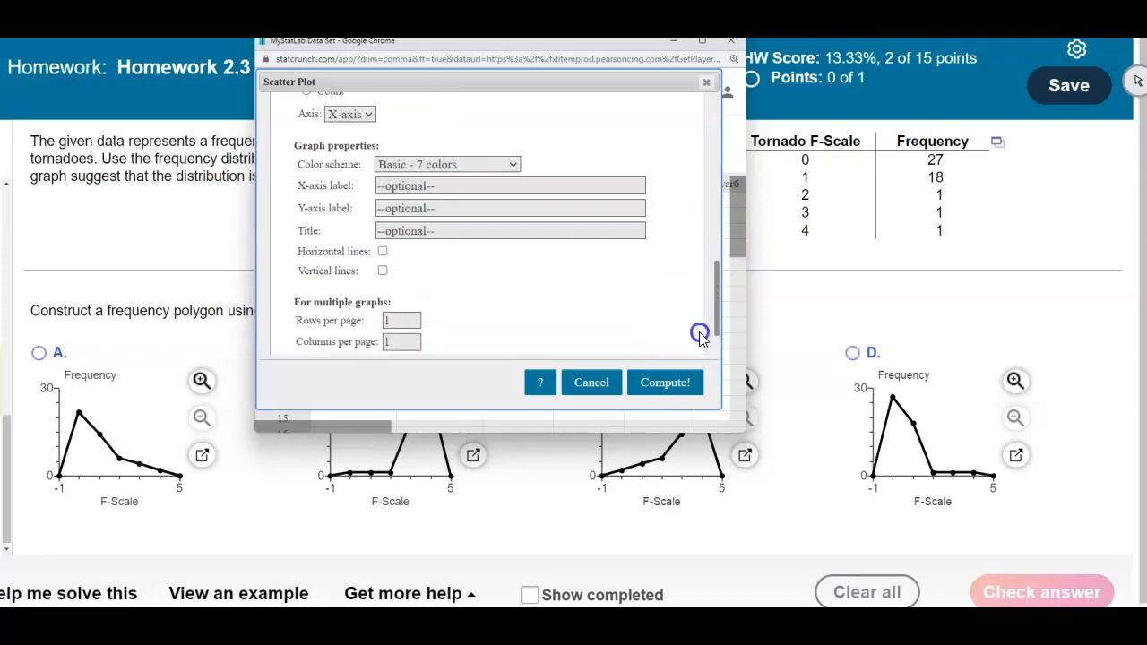
left_click(420, 171)
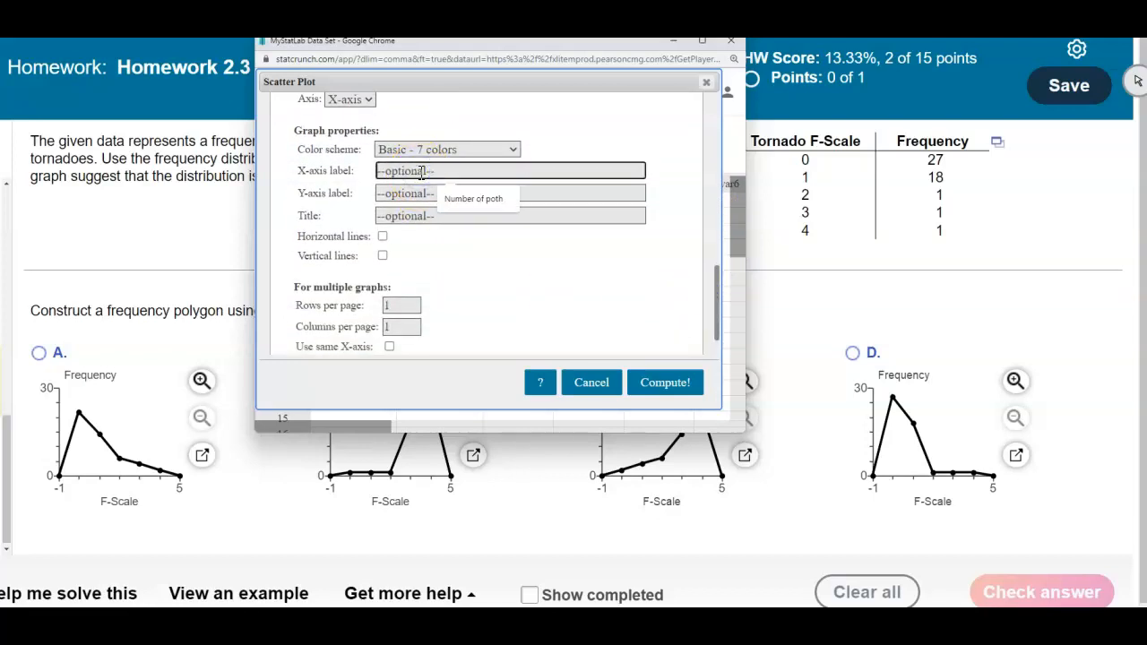
type("F-Scale")
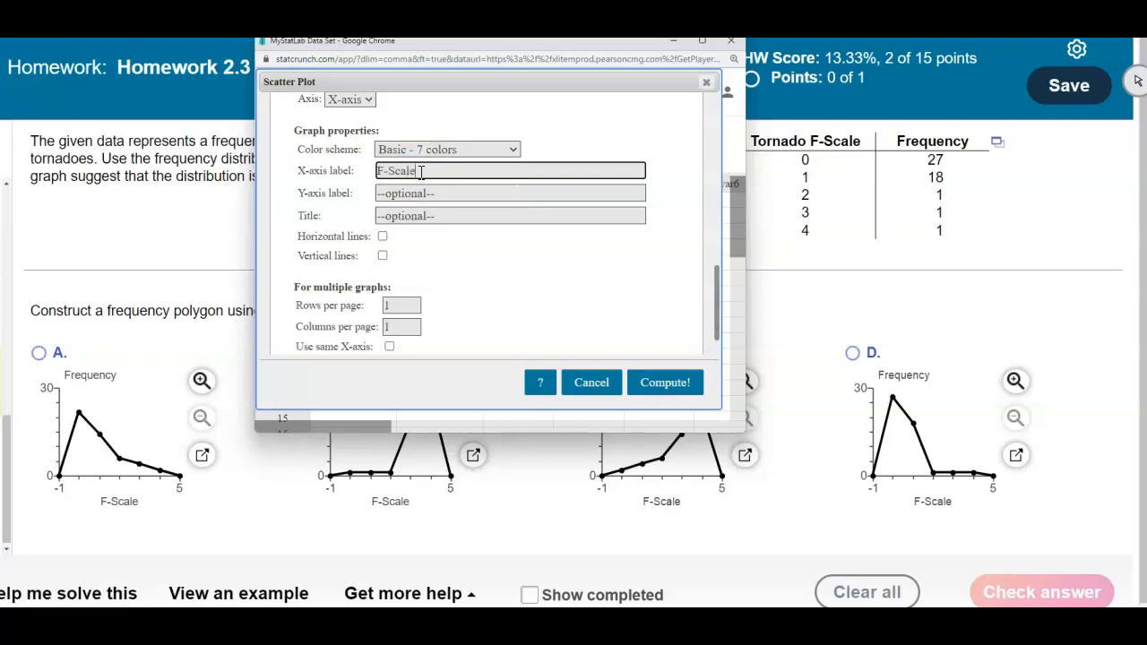
left_click(421, 193)
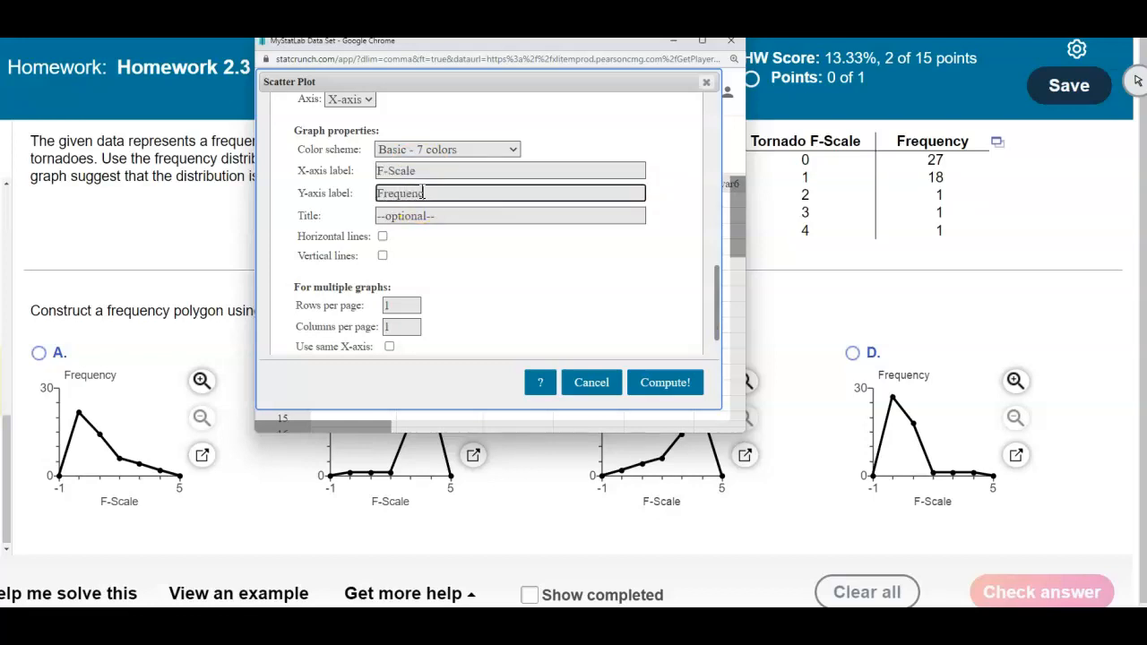
left_click(665, 384)
left_click_drag(598, 179, 565, 153)
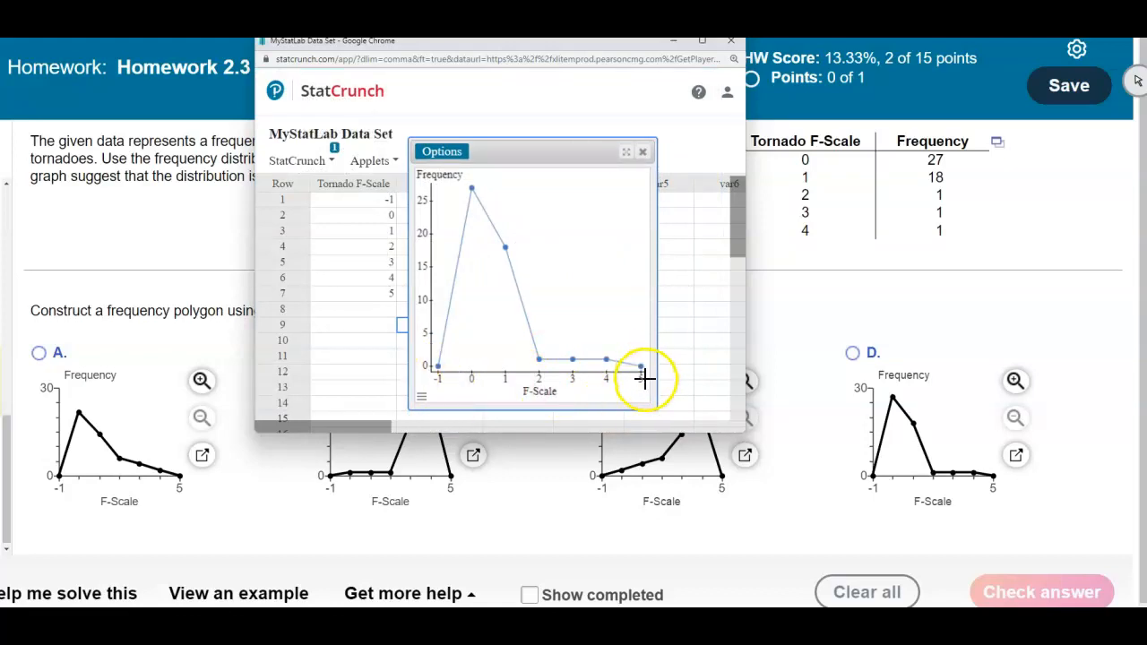
mouse_move(571, 359)
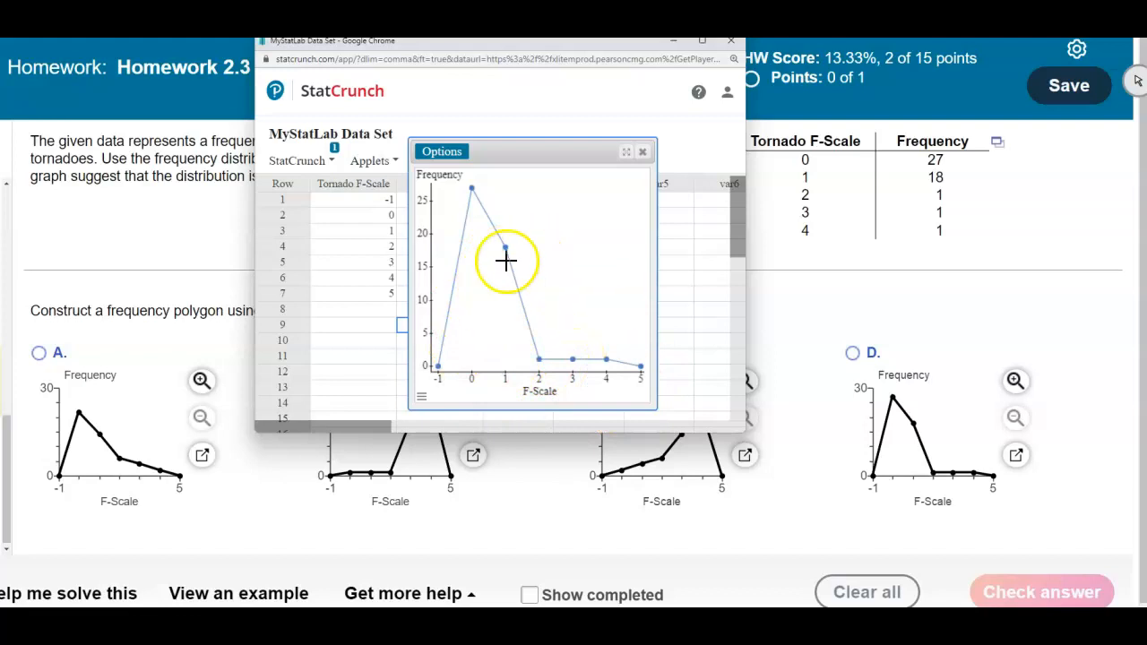
Step: Set the maximum of the frequency polygon's Y-axis to 30
left_click_drag(519, 149, 494, 121)
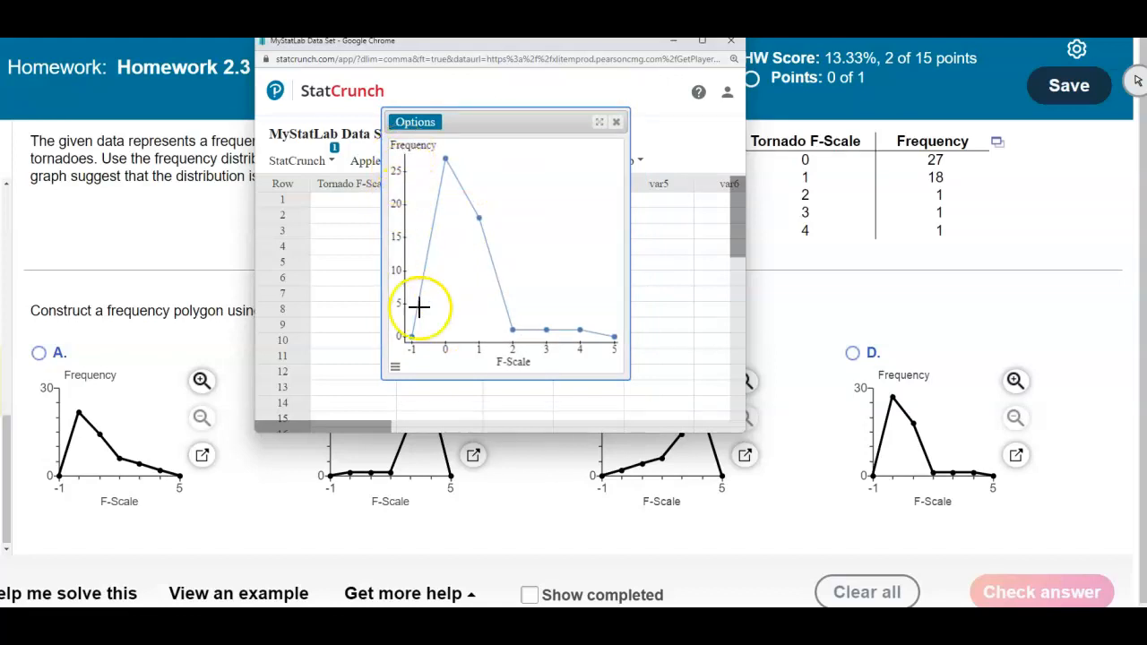
left_click(395, 367)
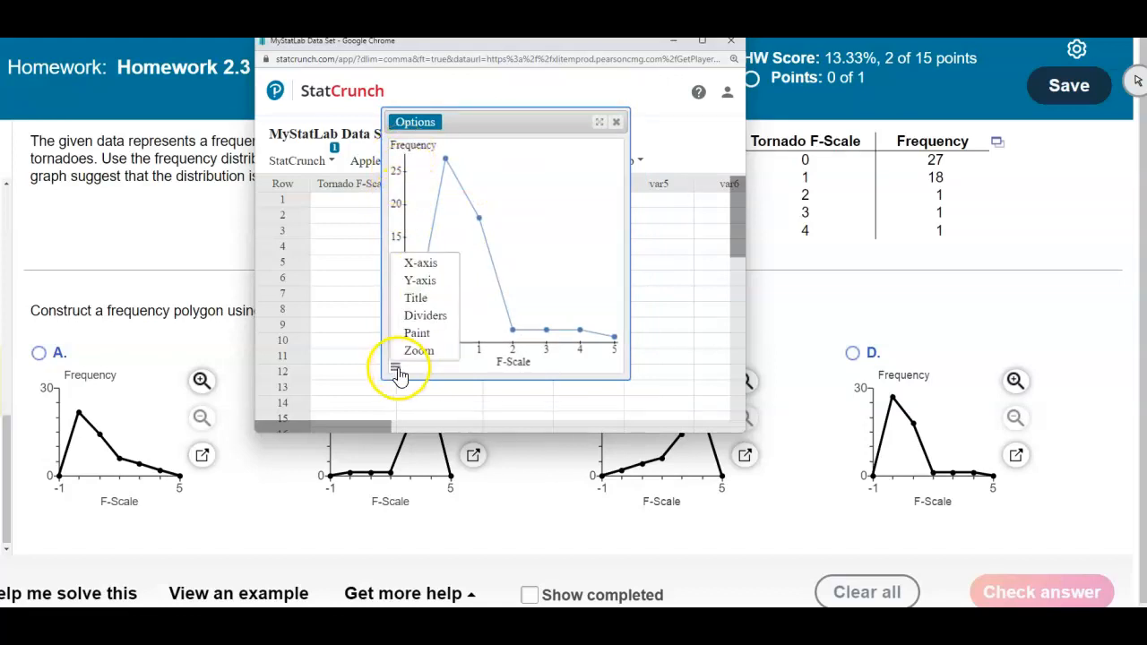
left_click(418, 280)
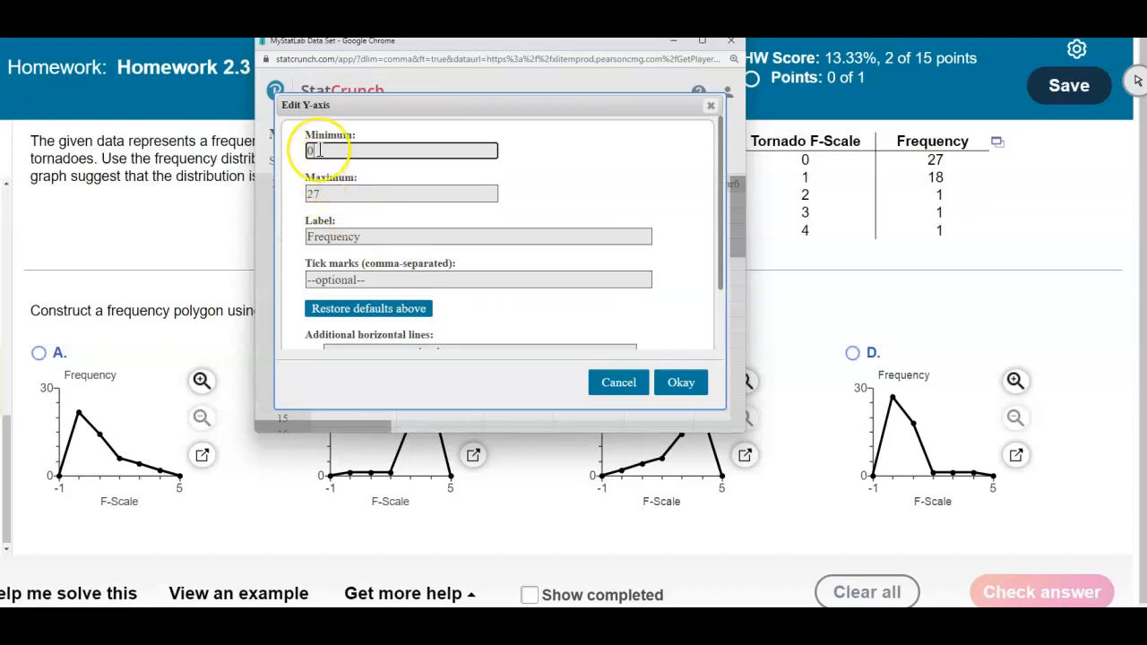
left_click(331, 195)
type("30")
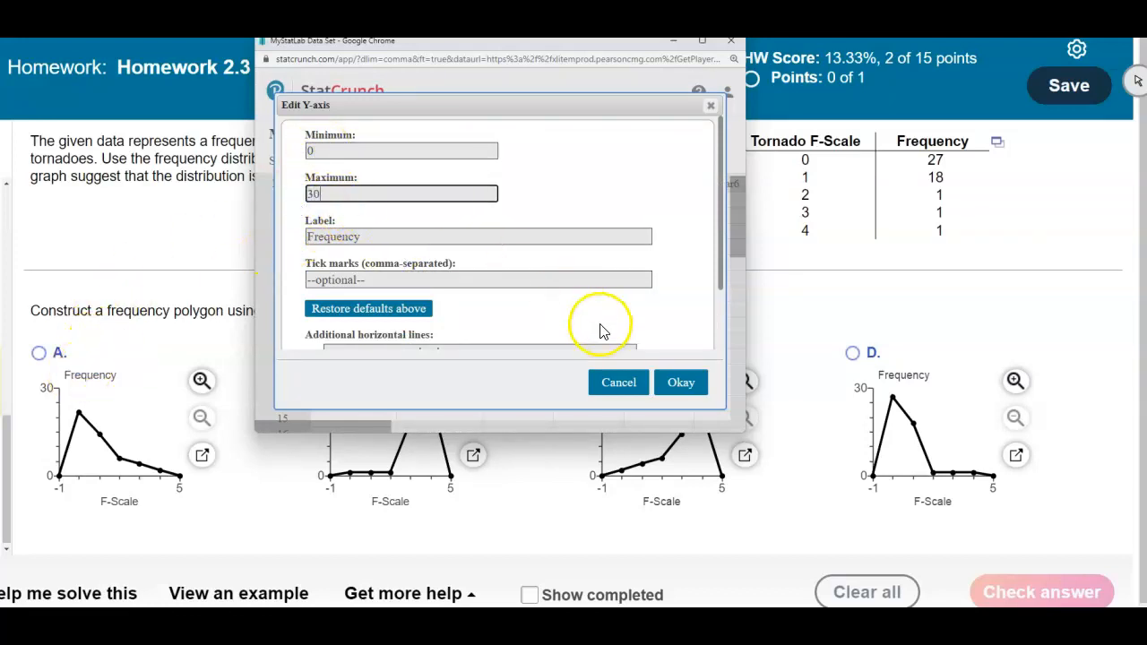
left_click(681, 382)
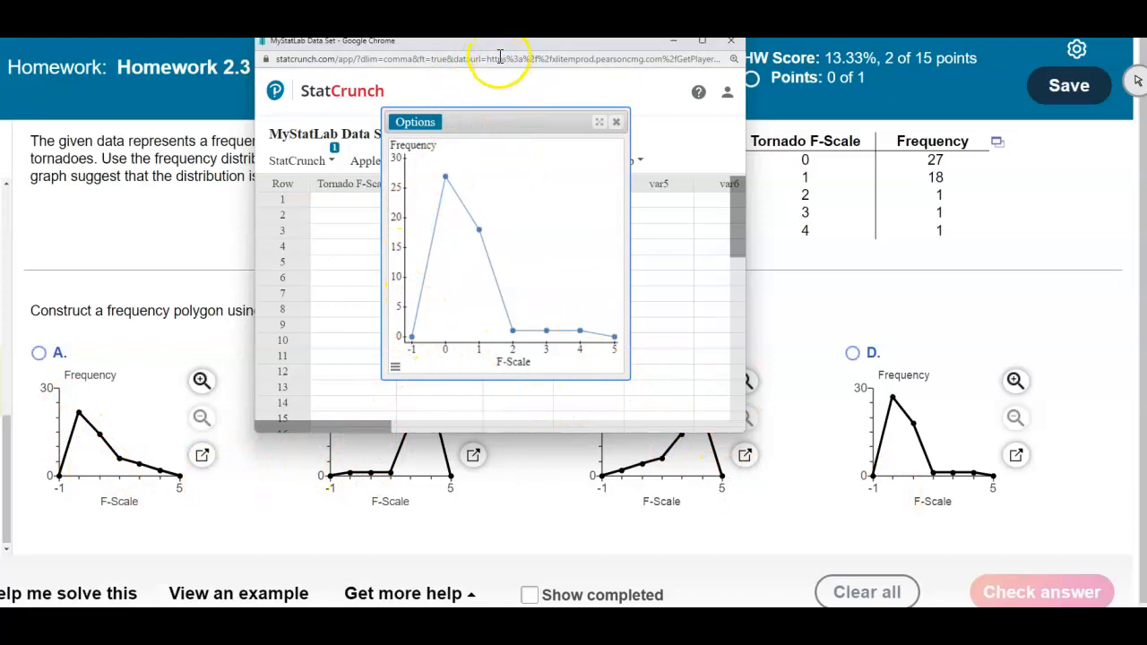
Step: Compare the StatCrunch polygon with the answer graphs, choose graph D and check the answer to part 1
left_click_drag(490, 56, 541, 161)
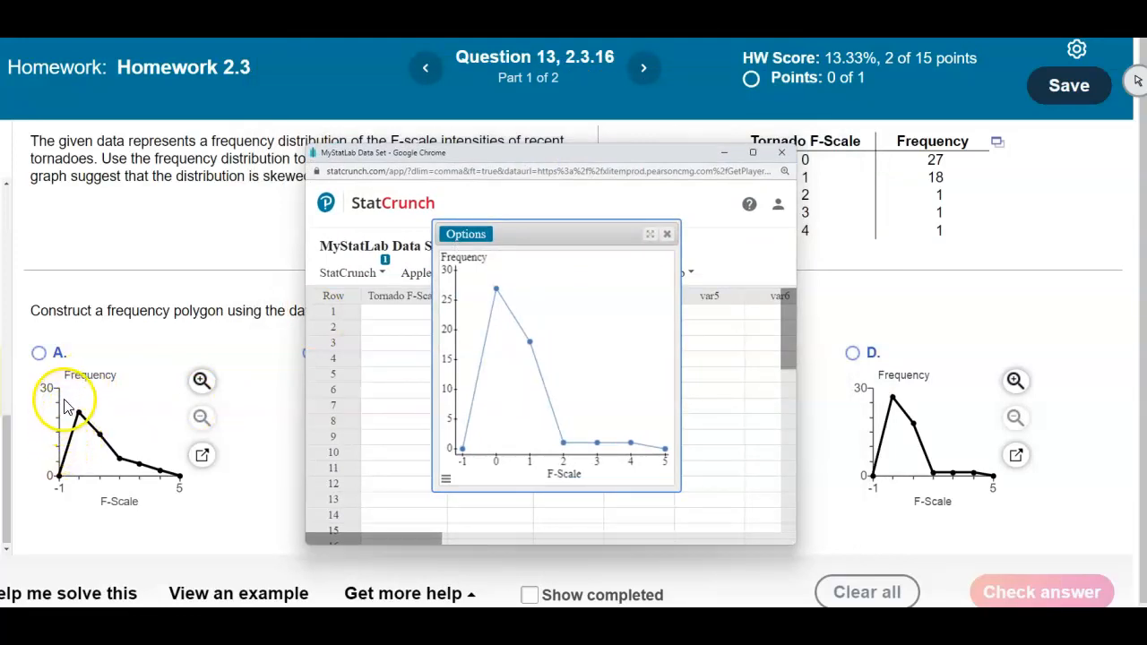
left_click_drag(458, 159, 628, 158)
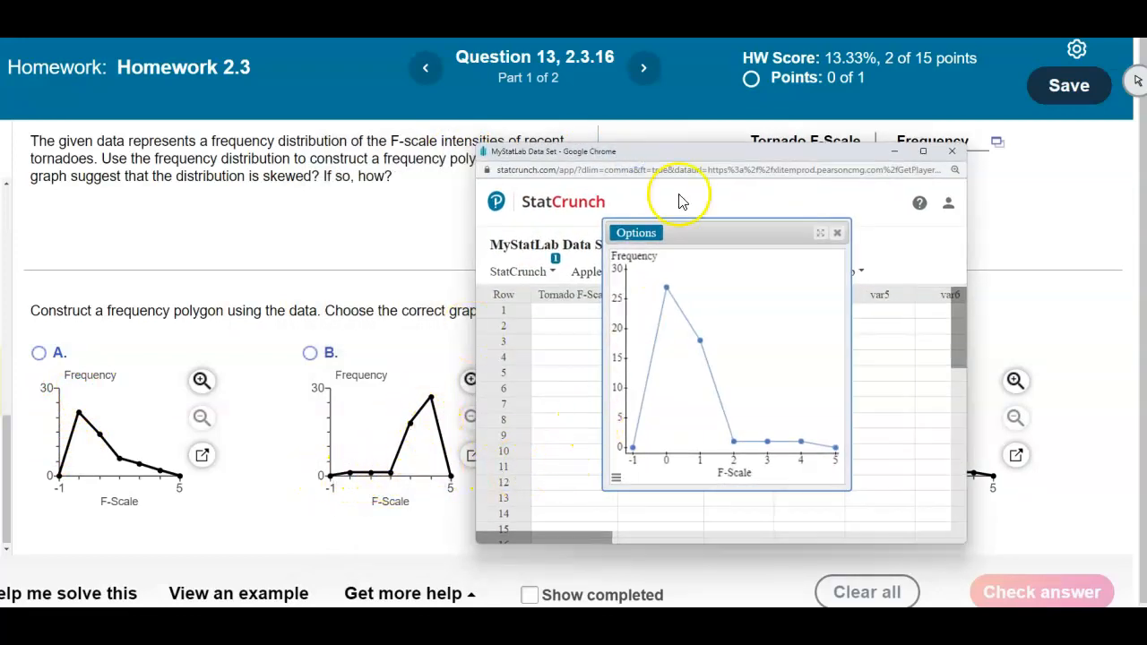
left_click_drag(715, 154, 298, 145)
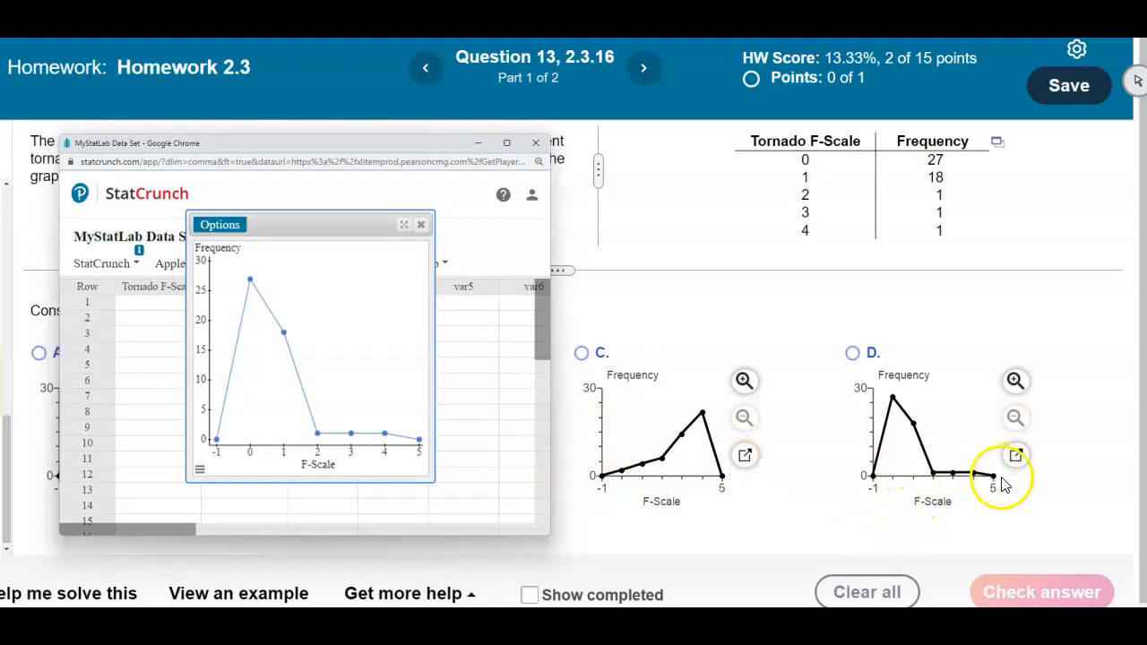
left_click(853, 354)
left_click(1032, 584)
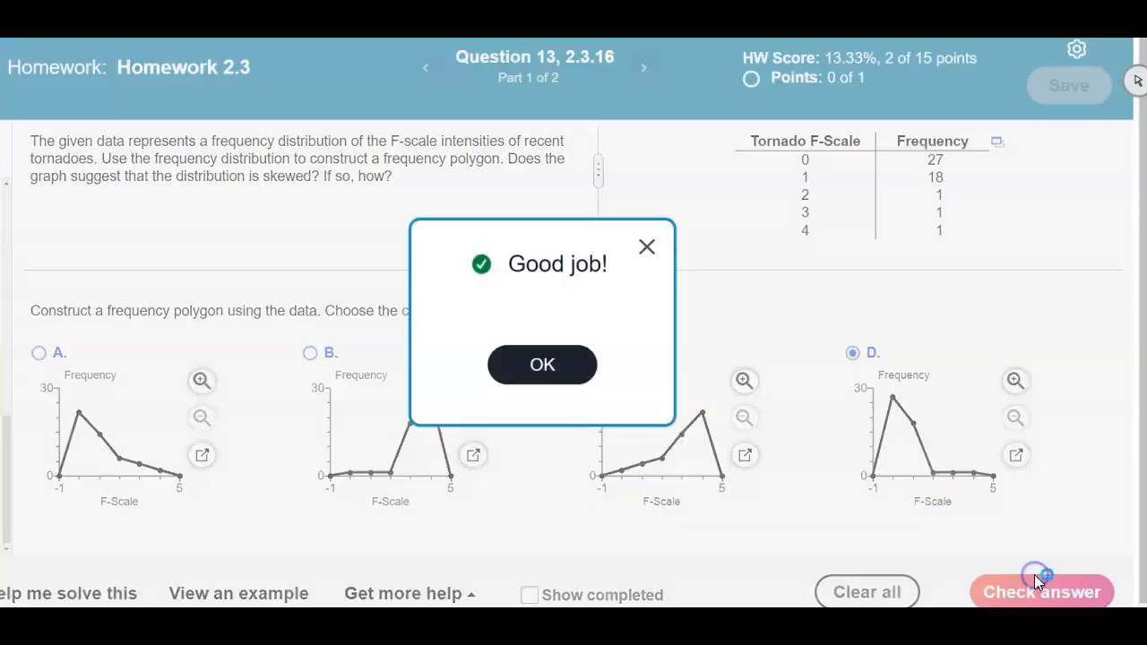
left_click(581, 381)
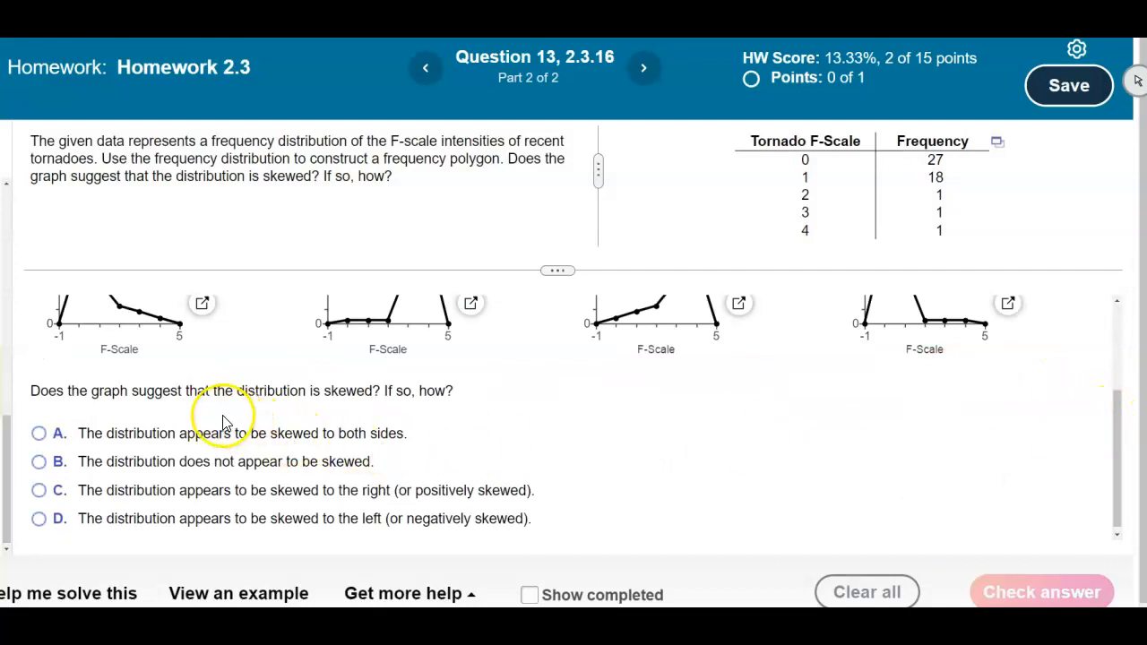
Step: Answer the skewness question with option C, skewed to the right (or positively skewed), check it and close the feedback
left_click_drag(1125, 452, 1129, 404)
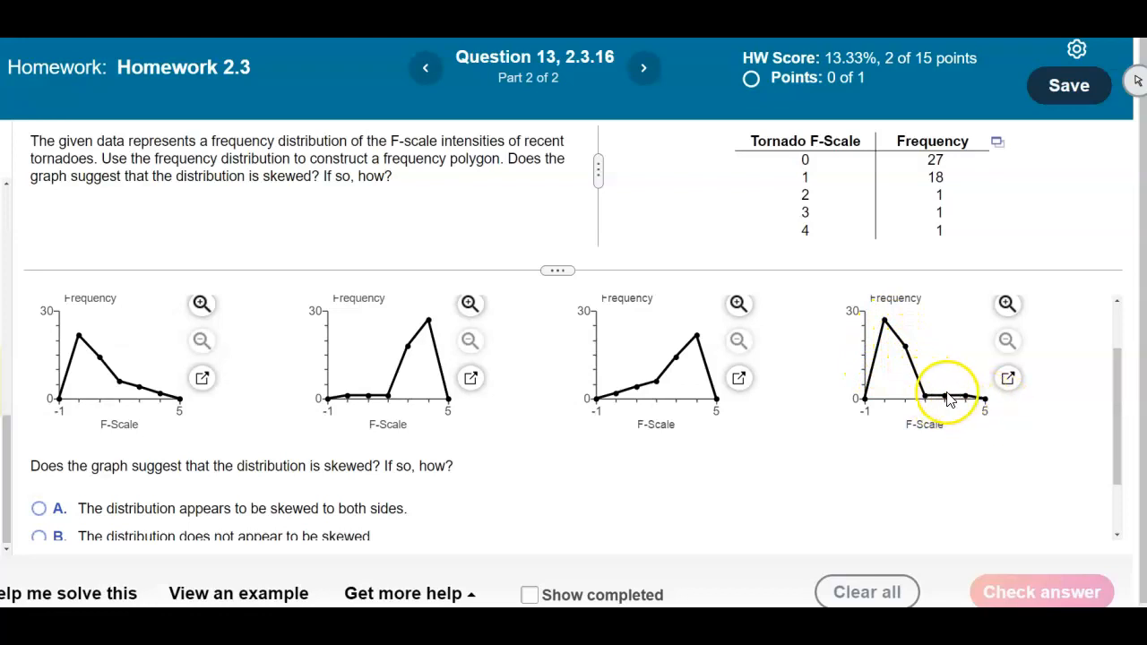
left_click_drag(1122, 423, 1128, 468)
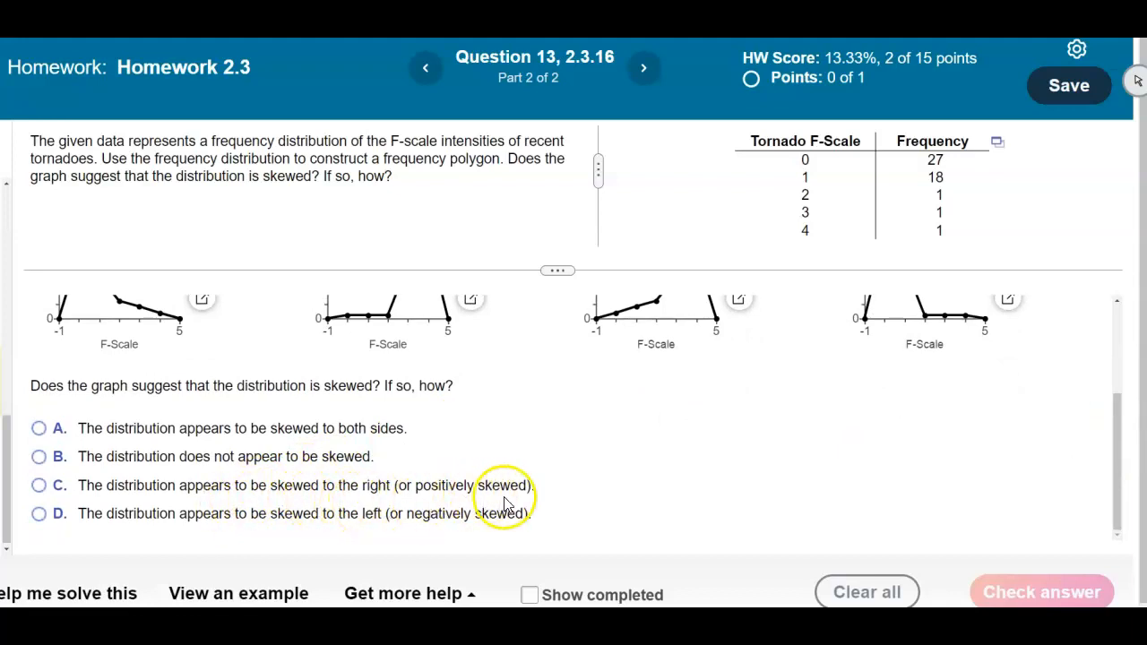
left_click(39, 485)
left_click(988, 595)
left_click(648, 250)
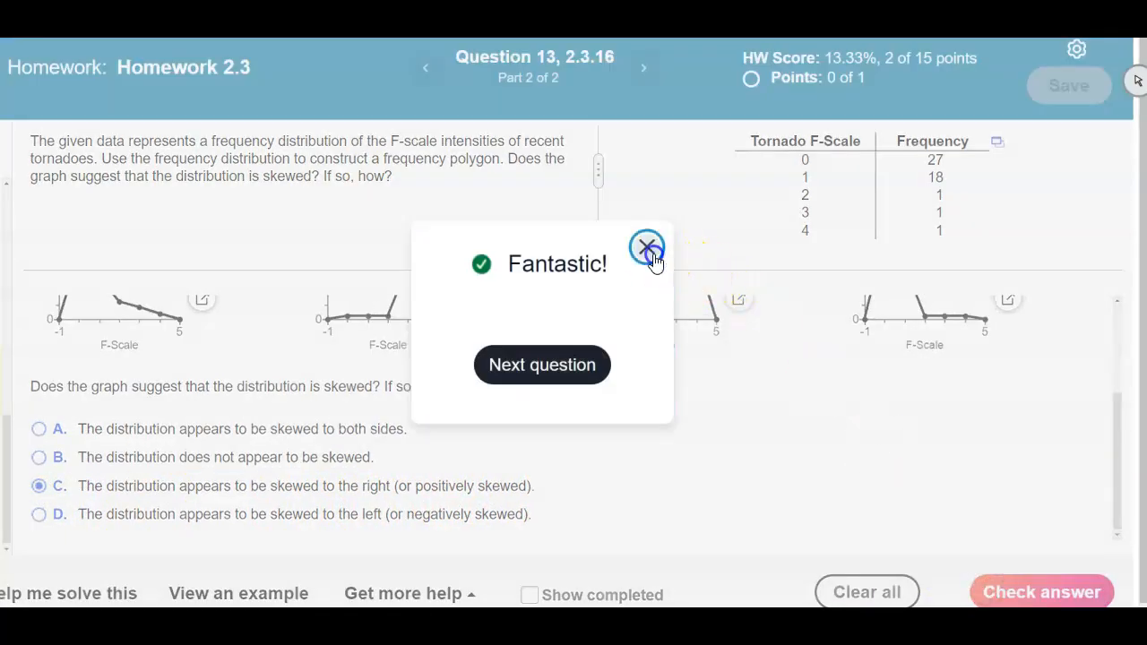